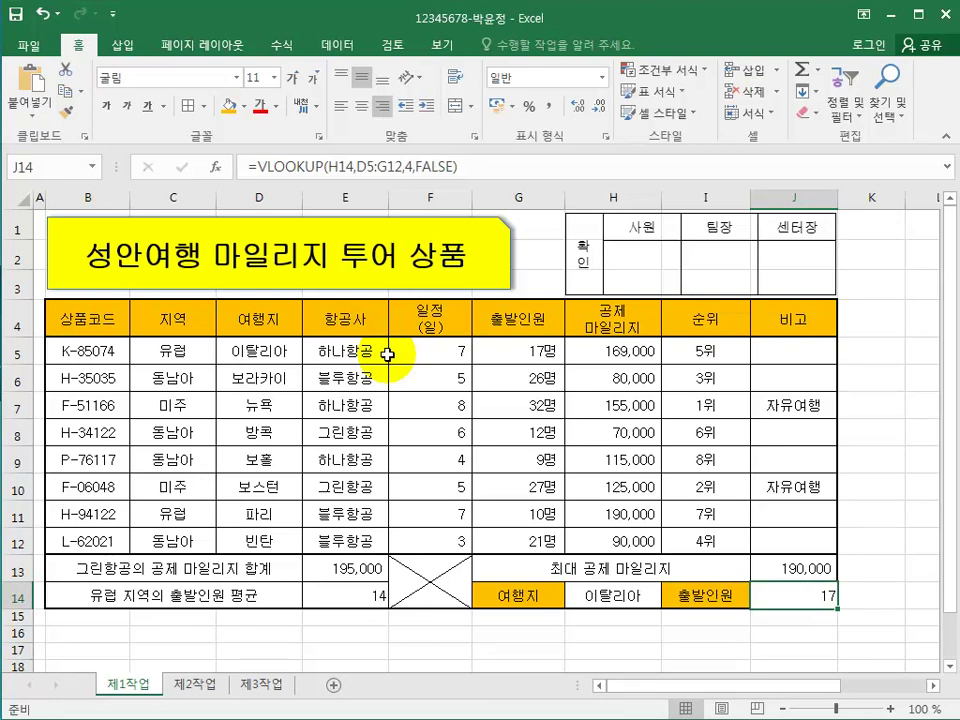
Examine the 출발인원 values in G5:G12 and the full records in rows 6, 7 and 10
left_click_drag(485, 352, 508, 552)
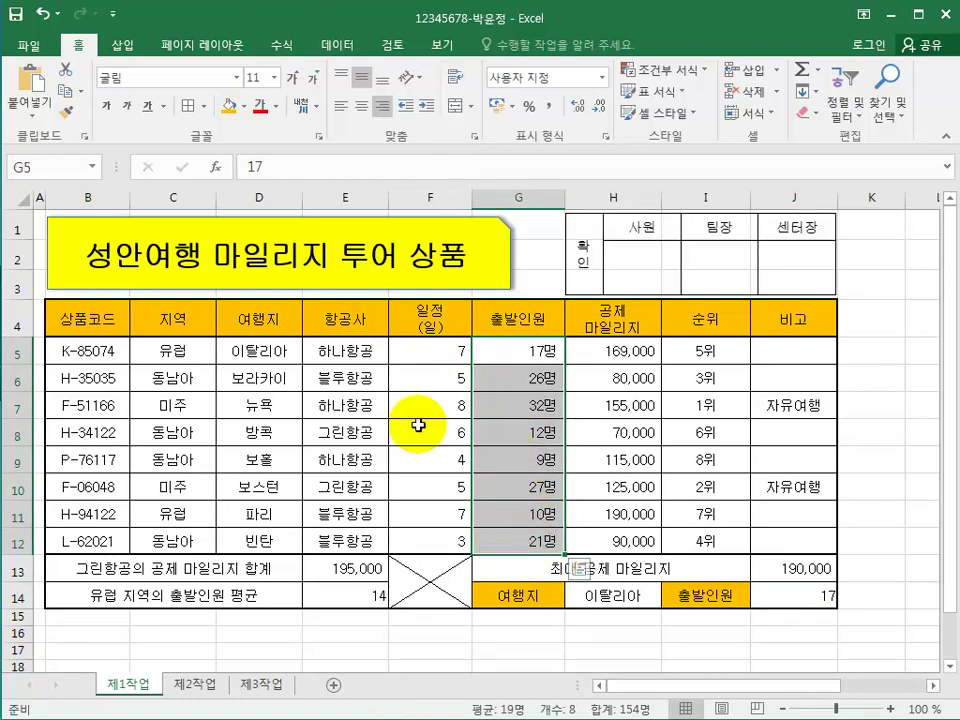
left_click(525, 381)
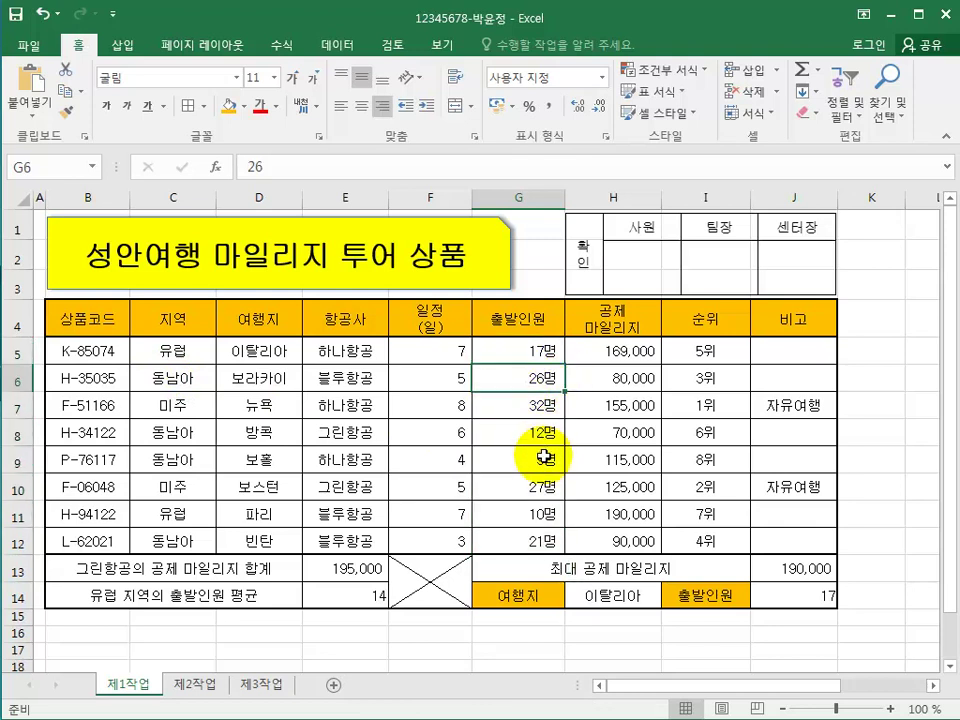
left_click(536, 402)
left_click(536, 381)
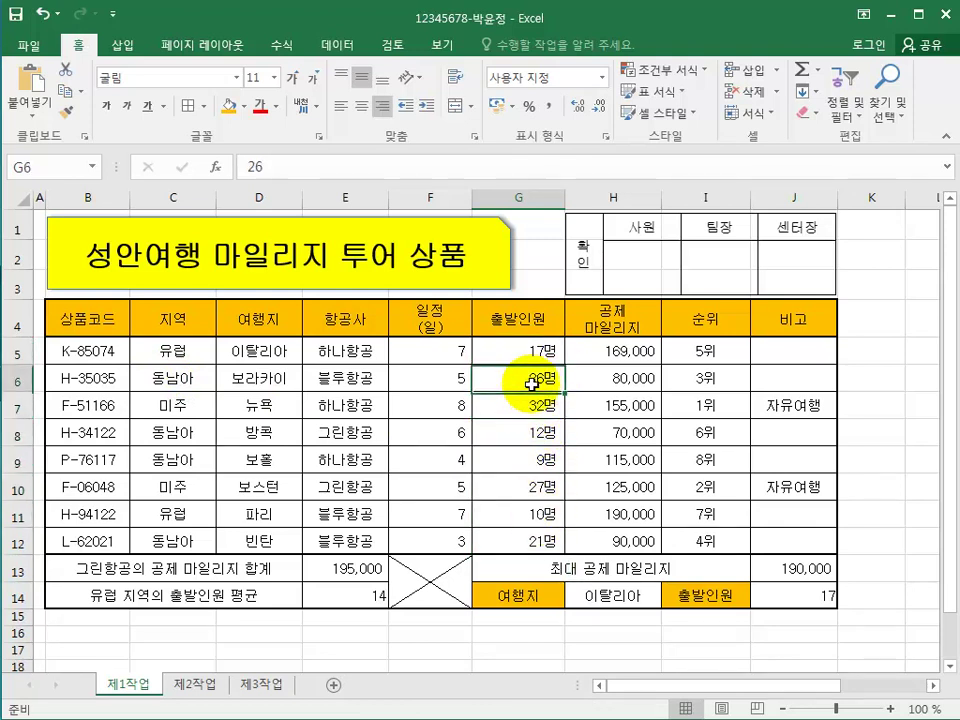
left_click_drag(85, 380, 725, 375)
left_click_drag(100, 405, 773, 406)
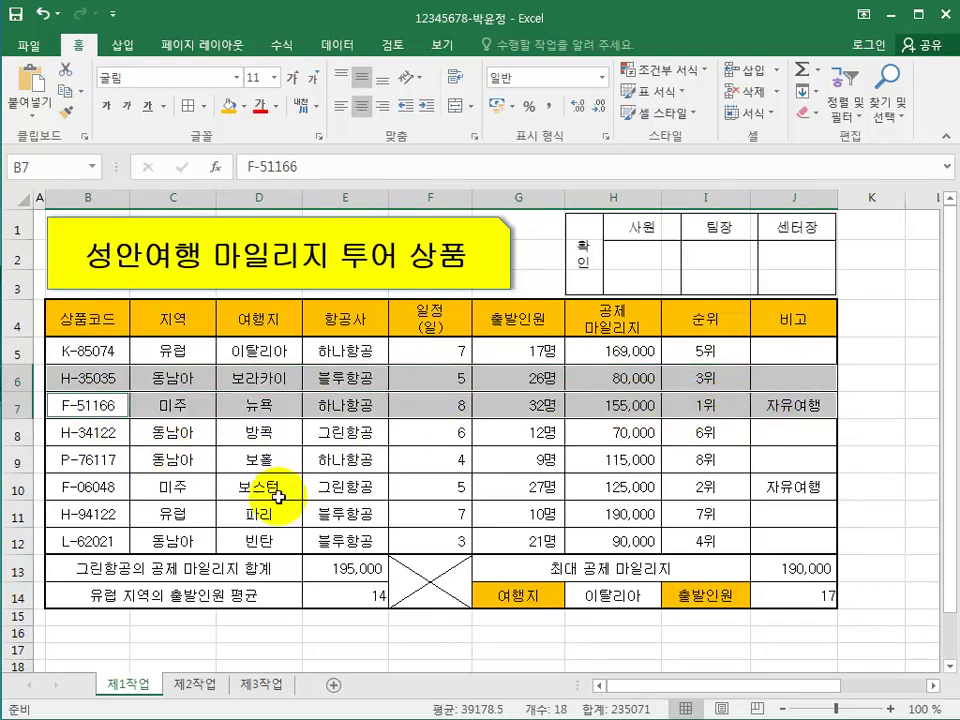
left_click_drag(92, 487, 760, 484)
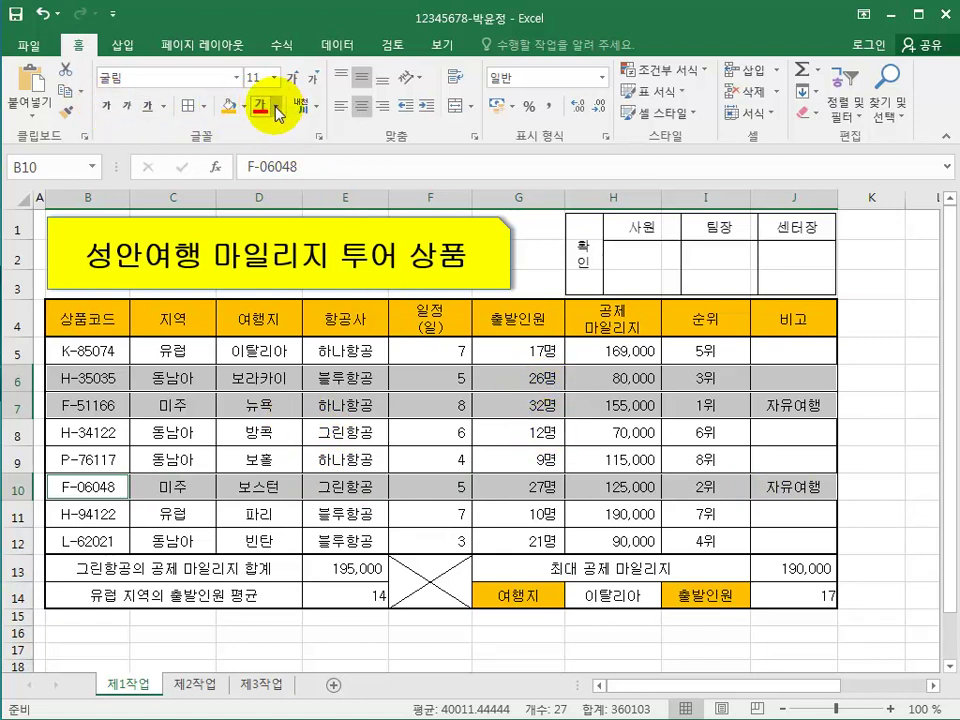
left_click(540, 403)
left_click_drag(535, 355, 545, 542)
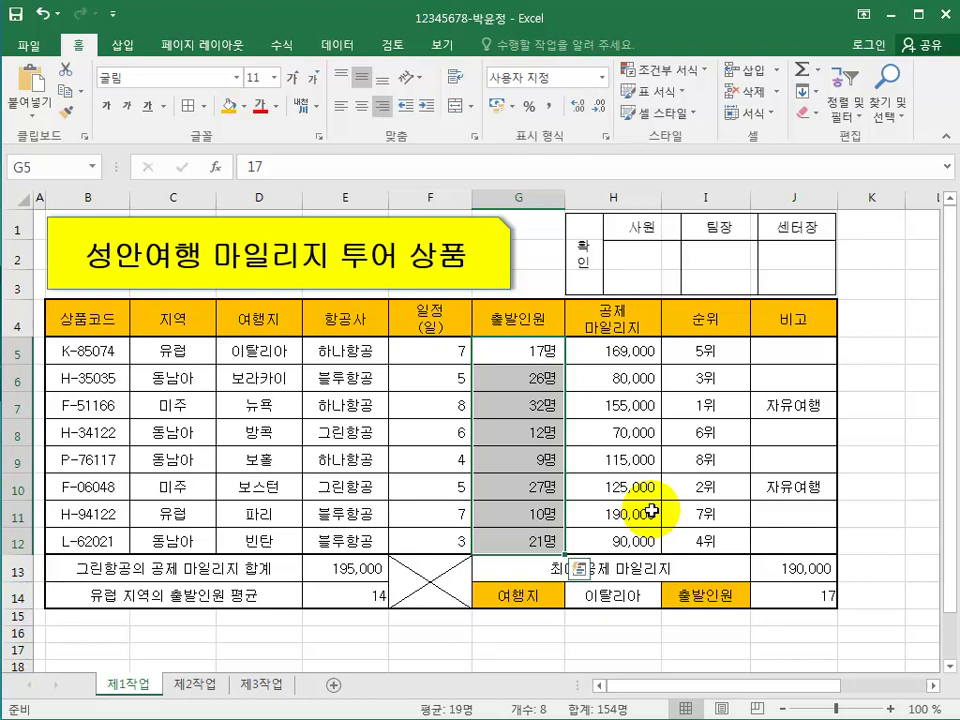
left_click(466, 622)
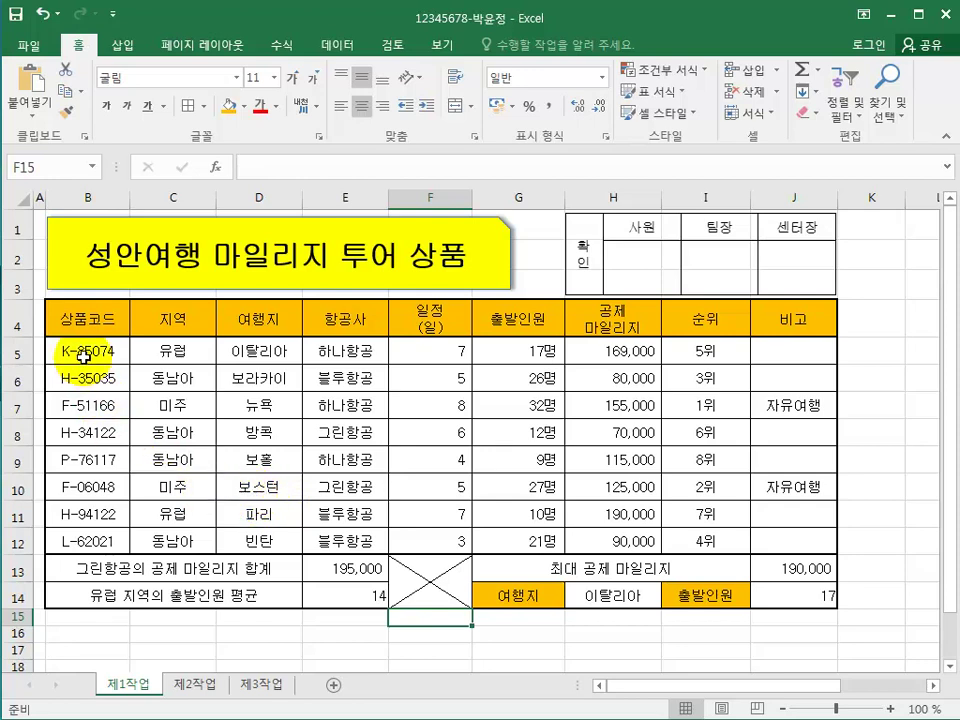
Compare the data range B5:J12 with the whole table, its header row and the summary rows 13 and 14
left_click_drag(83, 352, 792, 543)
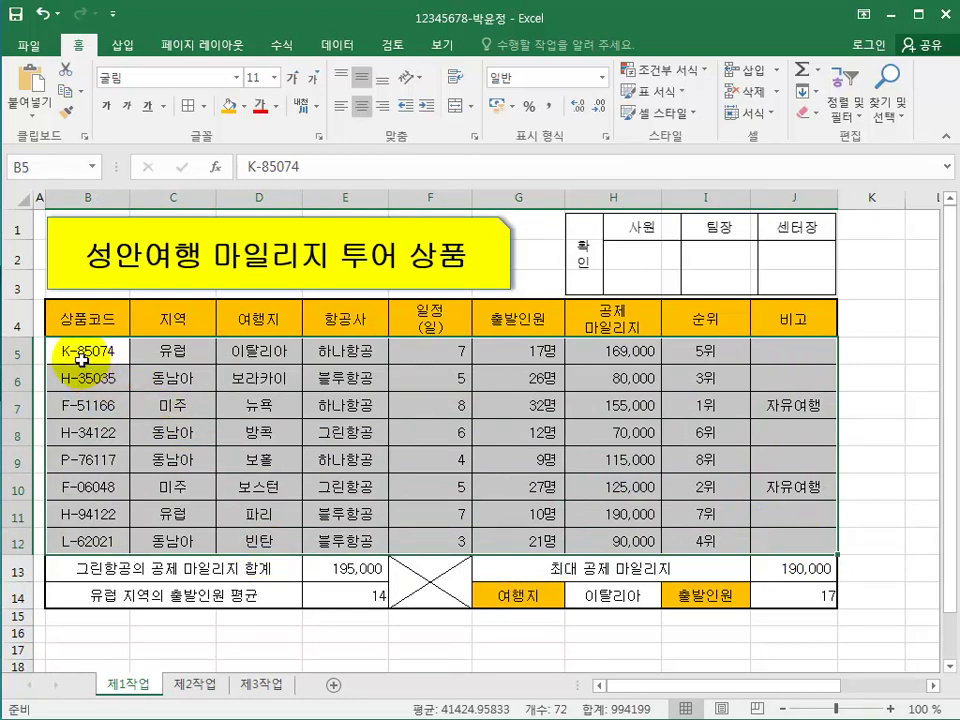
left_click_drag(62, 352, 799, 544)
left_click_drag(148, 321, 808, 597)
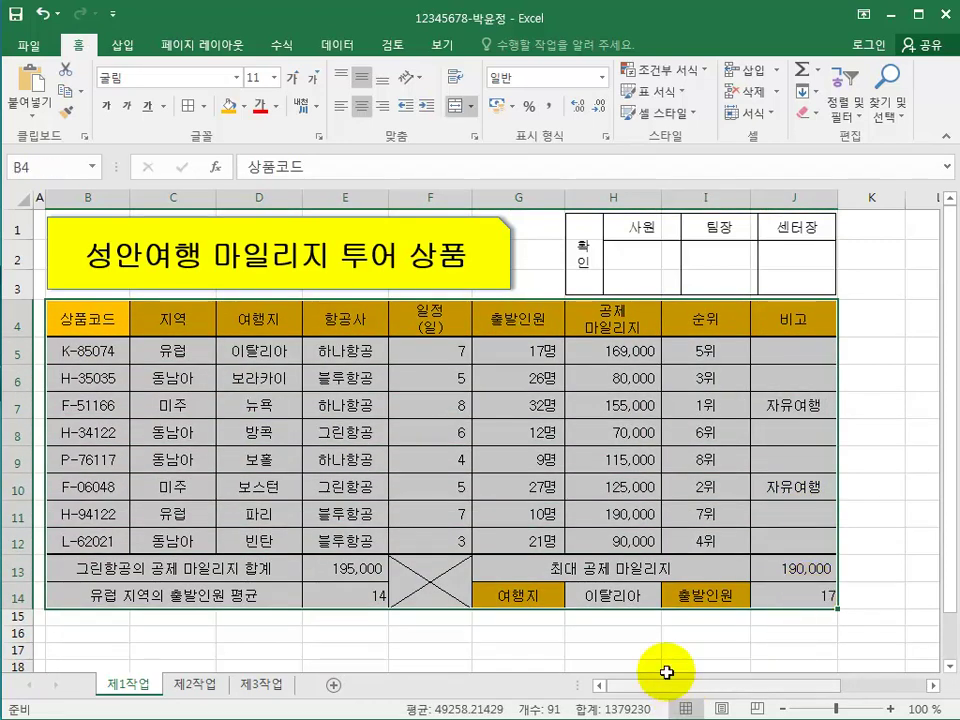
left_click_drag(115, 322, 795, 322)
left_click_drag(135, 570, 772, 595)
left_click(761, 654)
Create a new conditional formatting rule for B5:J12 that determines the cells by formula, and begin the formula with an equals sign
left_click_drag(107, 352, 782, 545)
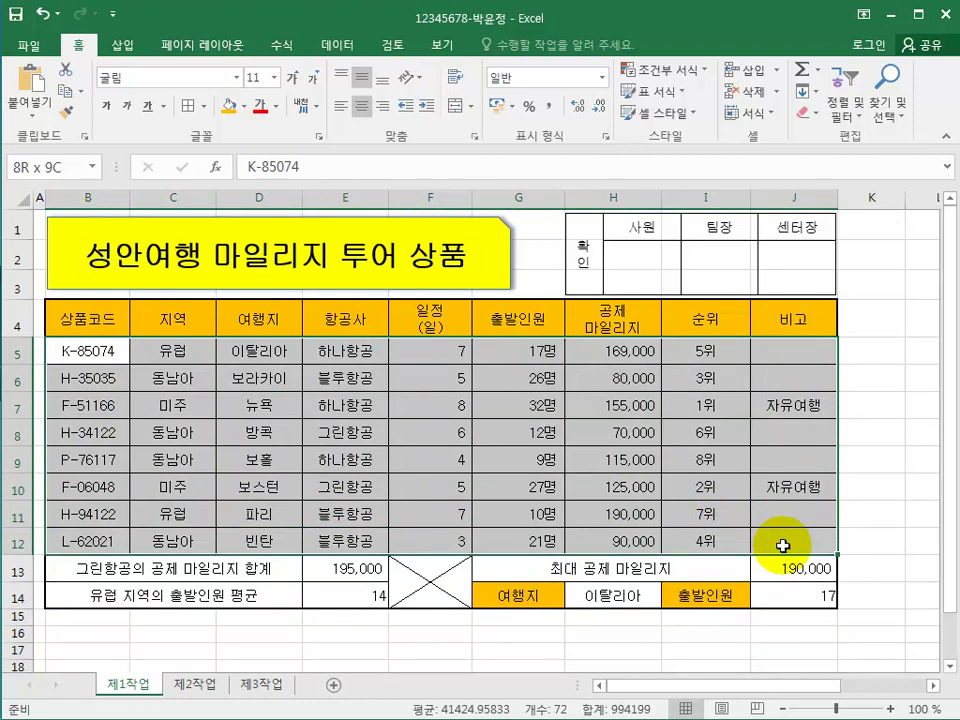
left_click_drag(782, 545, 782, 545)
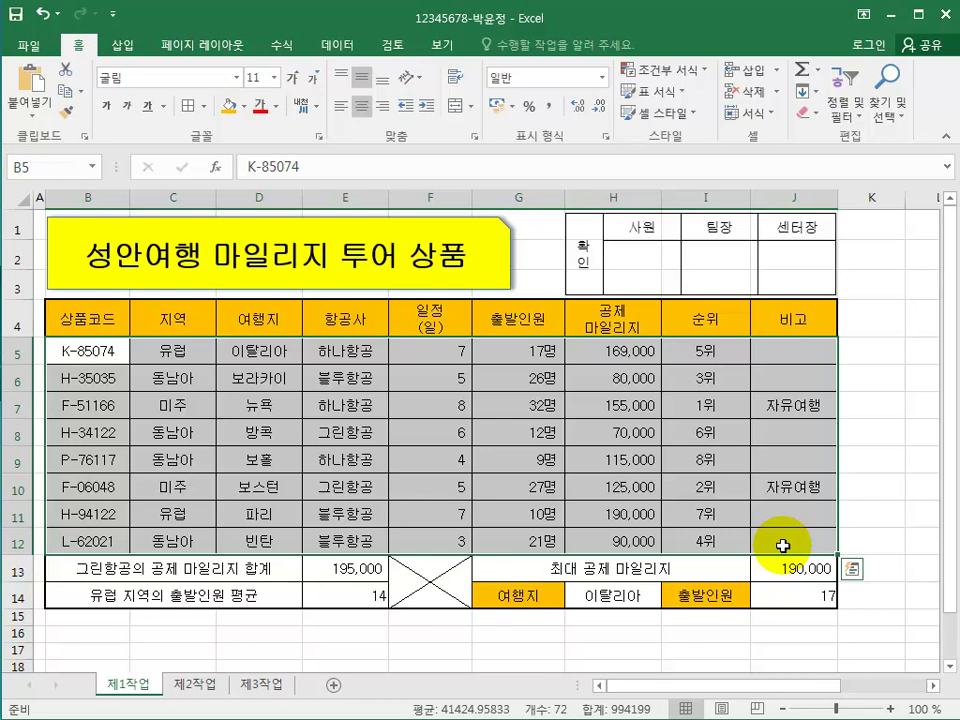
left_click(679, 71)
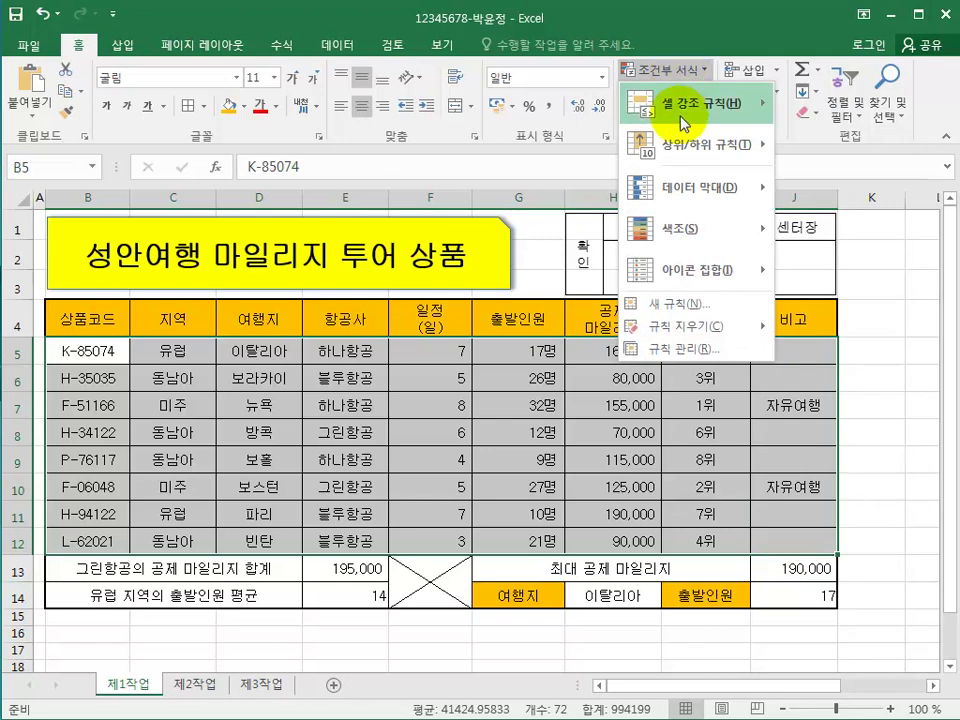
mouse_move(690, 147)
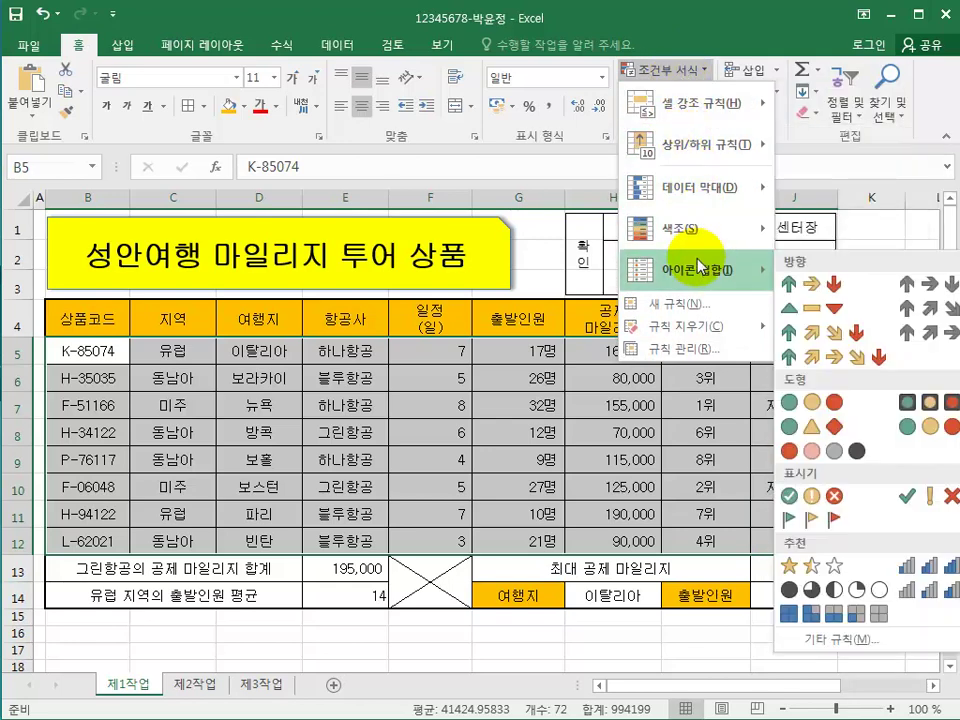
left_click(697, 316)
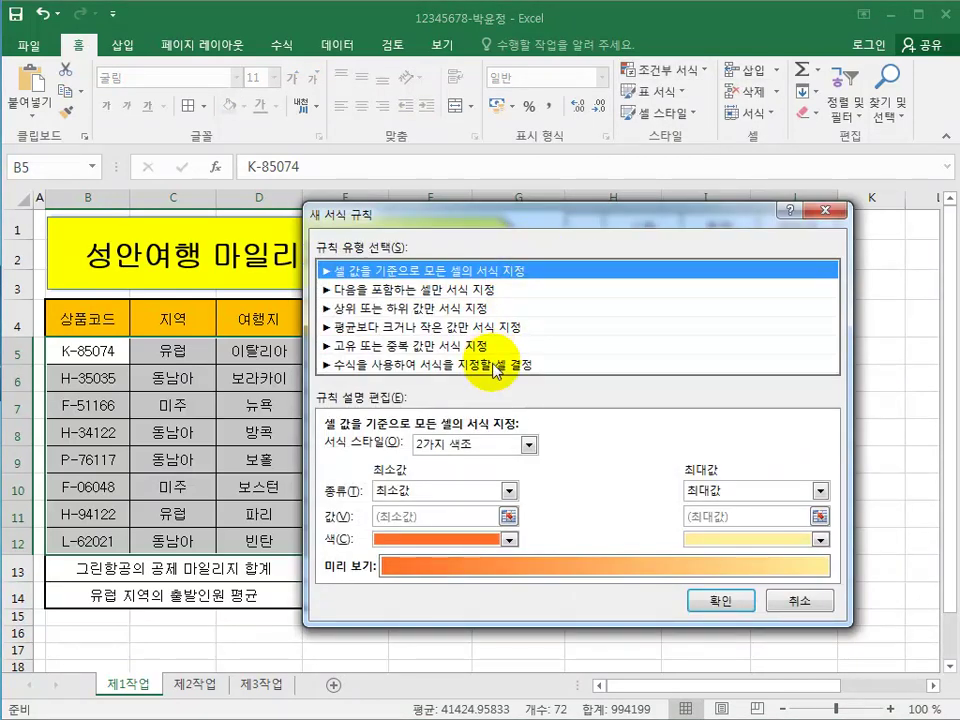
left_click(494, 366)
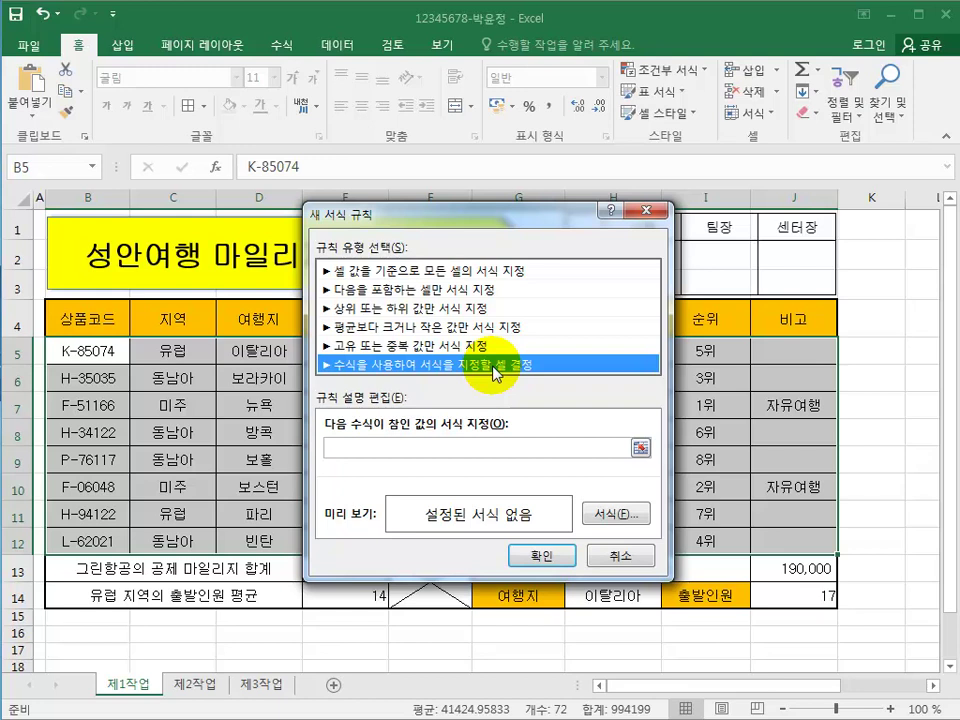
left_click(399, 448)
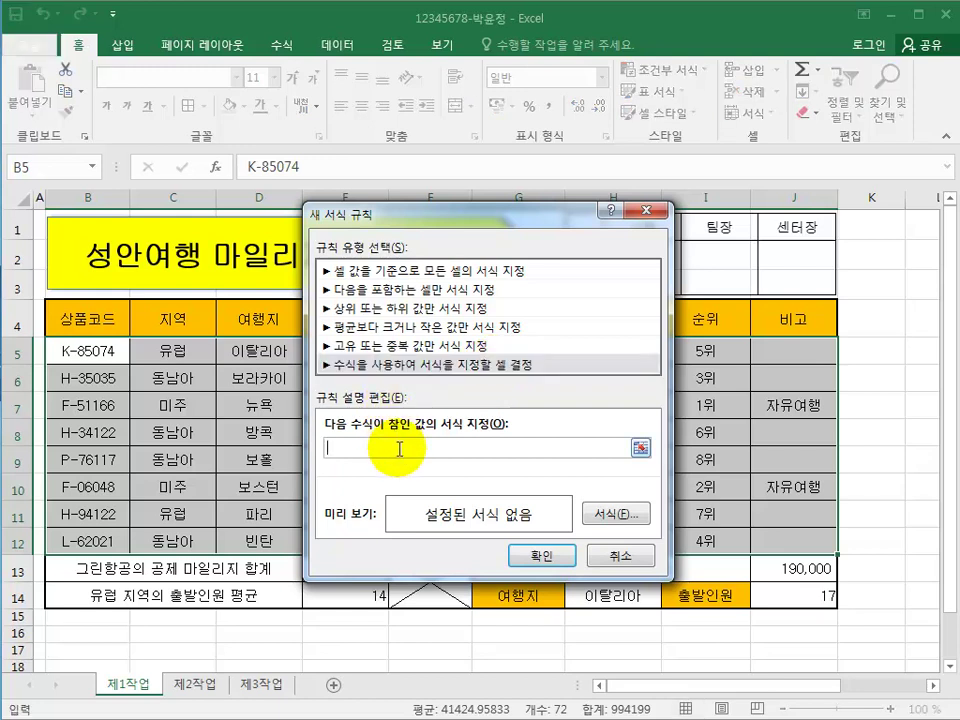
type("=")
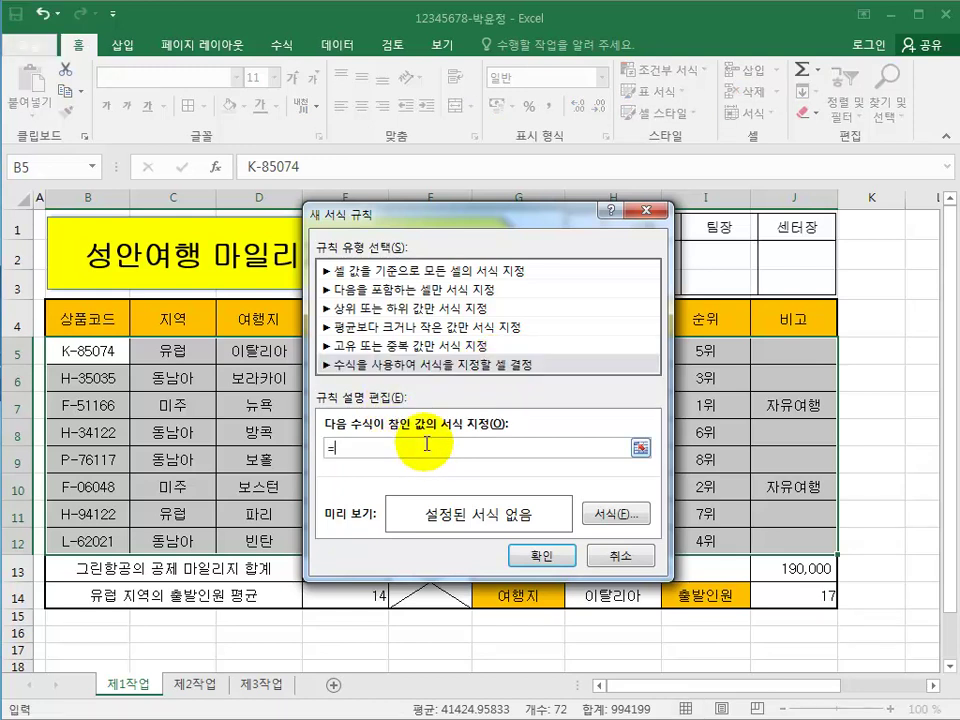
left_click_drag(470, 211, 220, 181)
left_click(524, 354)
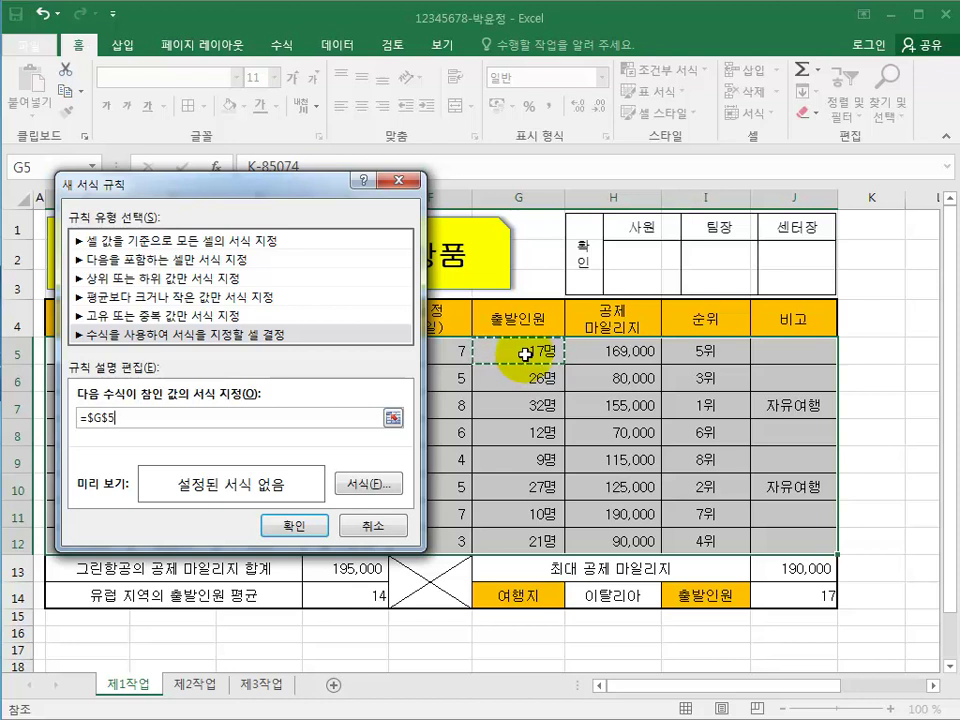
left_click(88, 420)
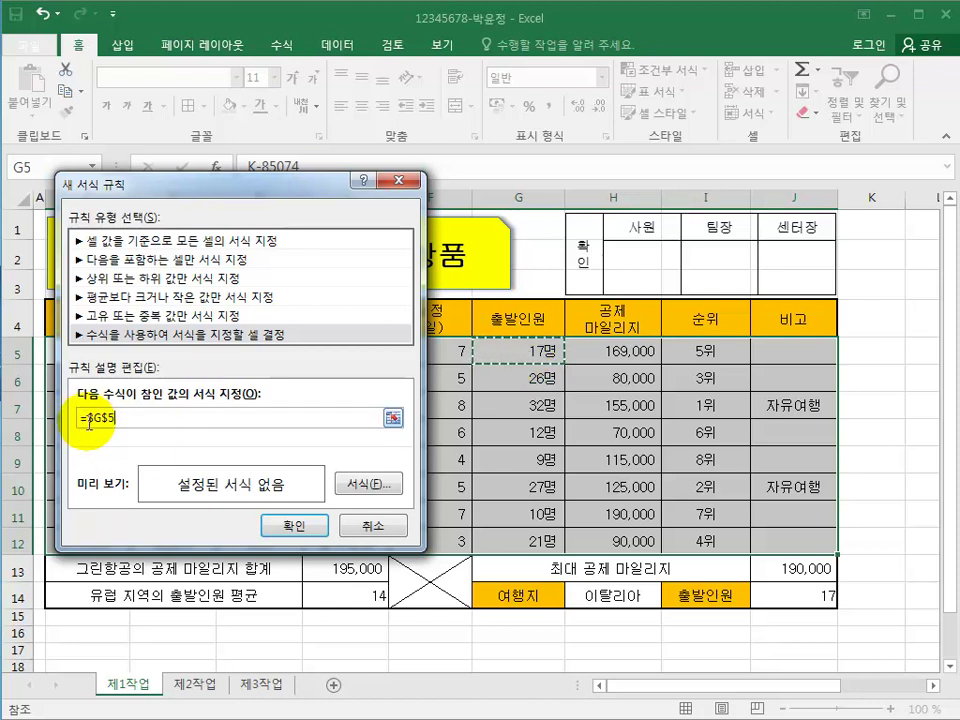
left_click(117, 421)
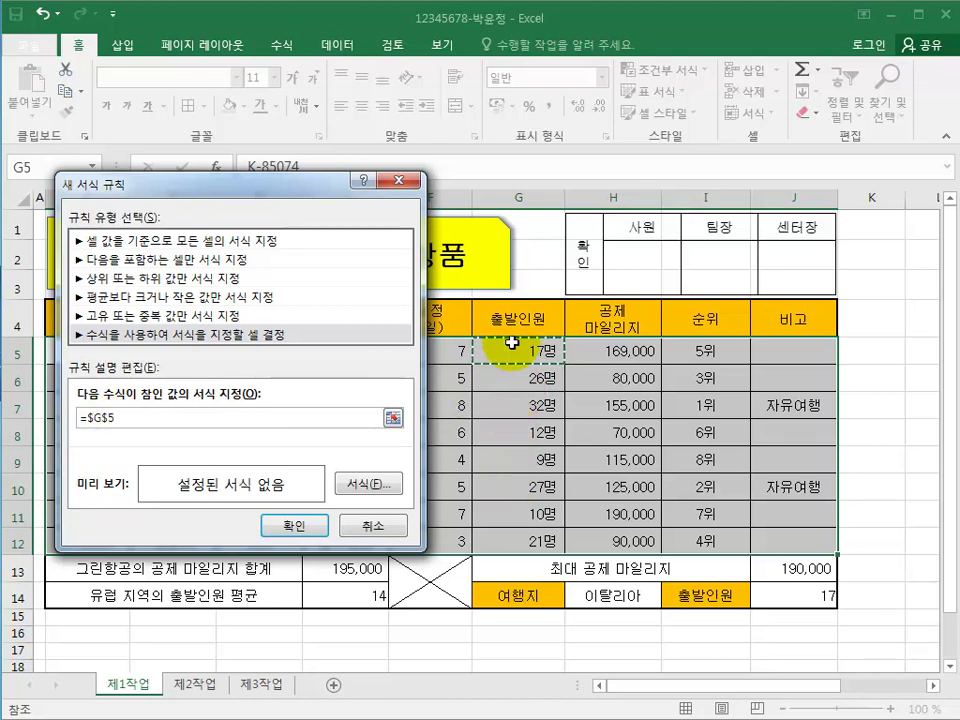
left_click(107, 418)
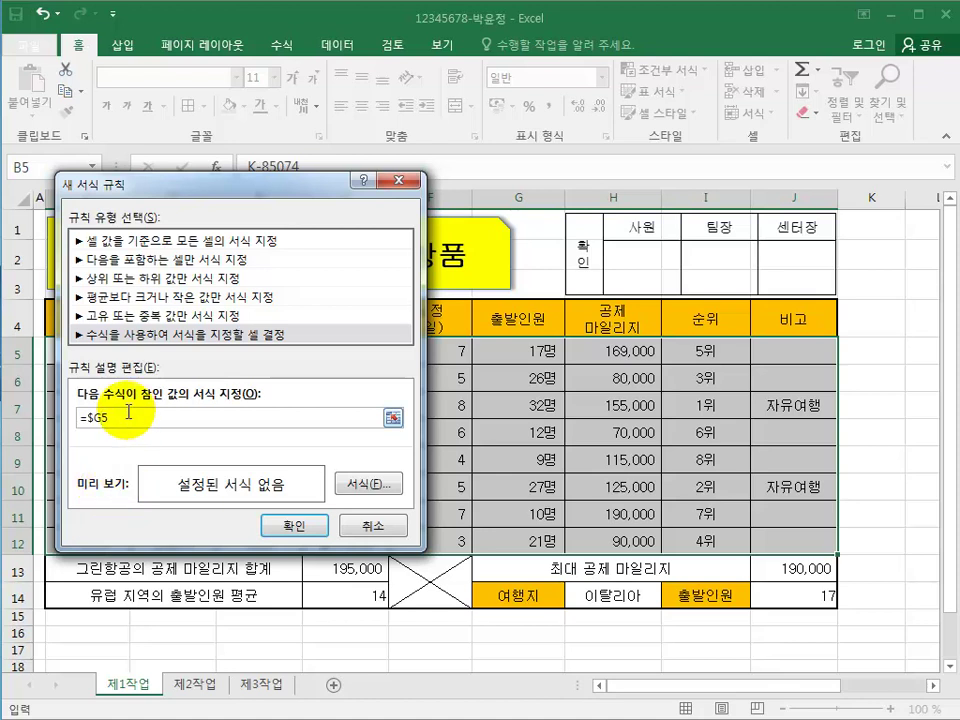
left_click_drag(128, 418, 86, 418)
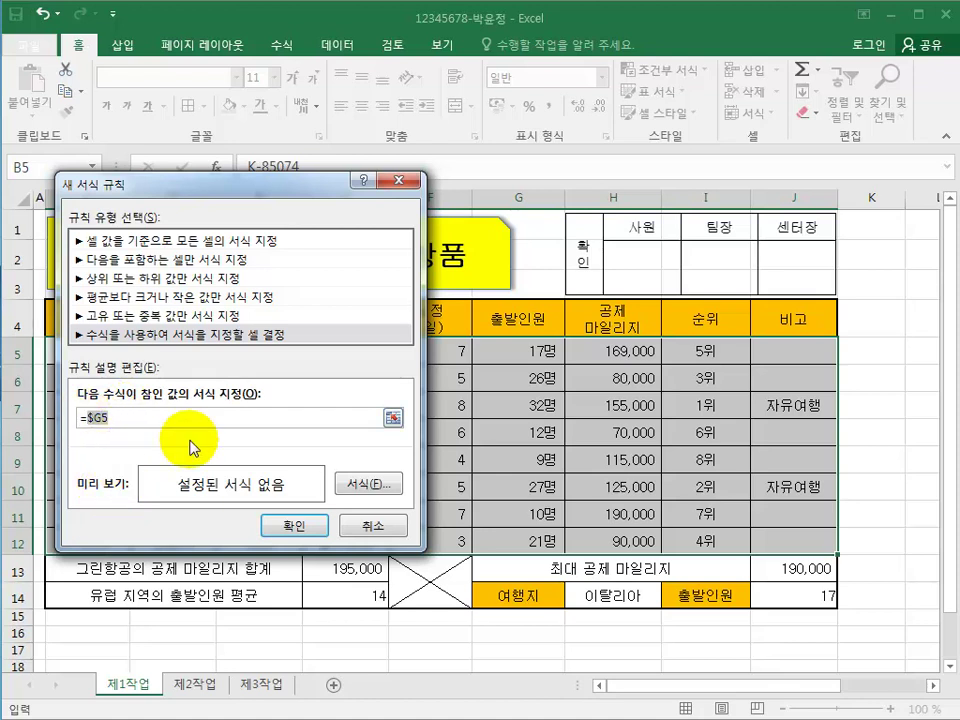
key("BackSpace")
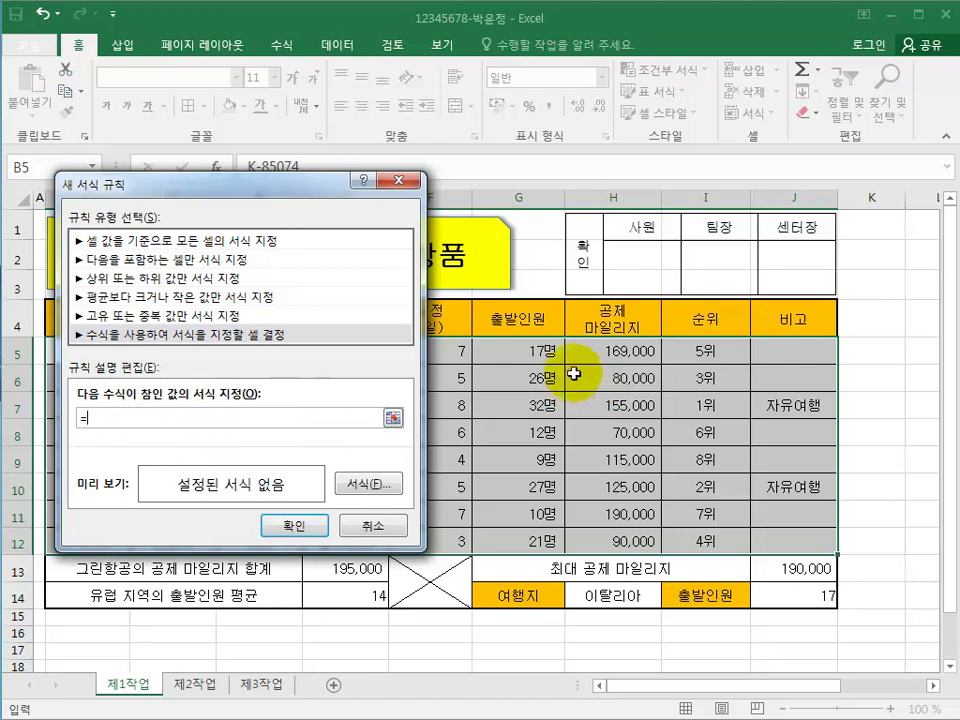
Complete the rule's formula as =$G5>=25, with only the column of the G5 reference locked
left_click(540, 352)
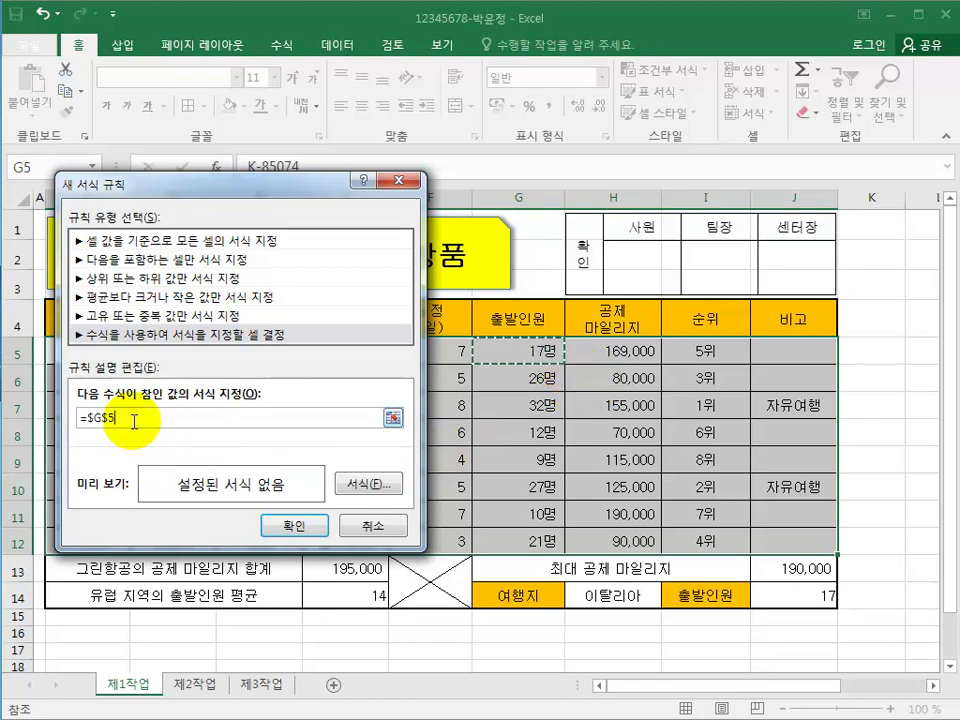
key("F4")
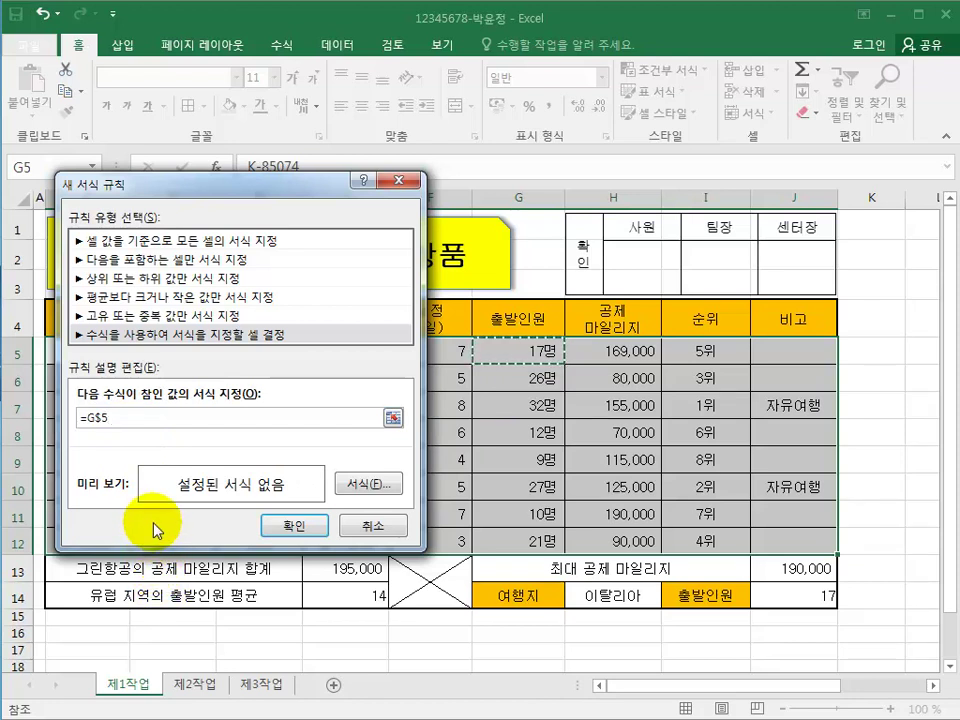
key("F4")
type(">=25")
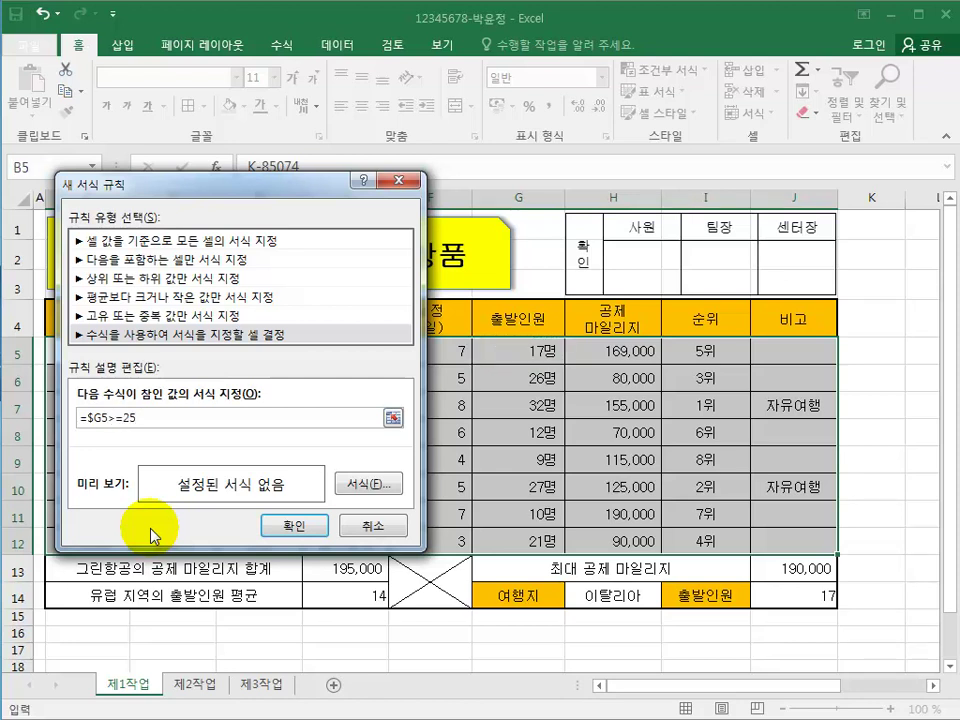
Set the rule's format to the bold font style with the standard blue font color and apply the rule
left_click(361, 487)
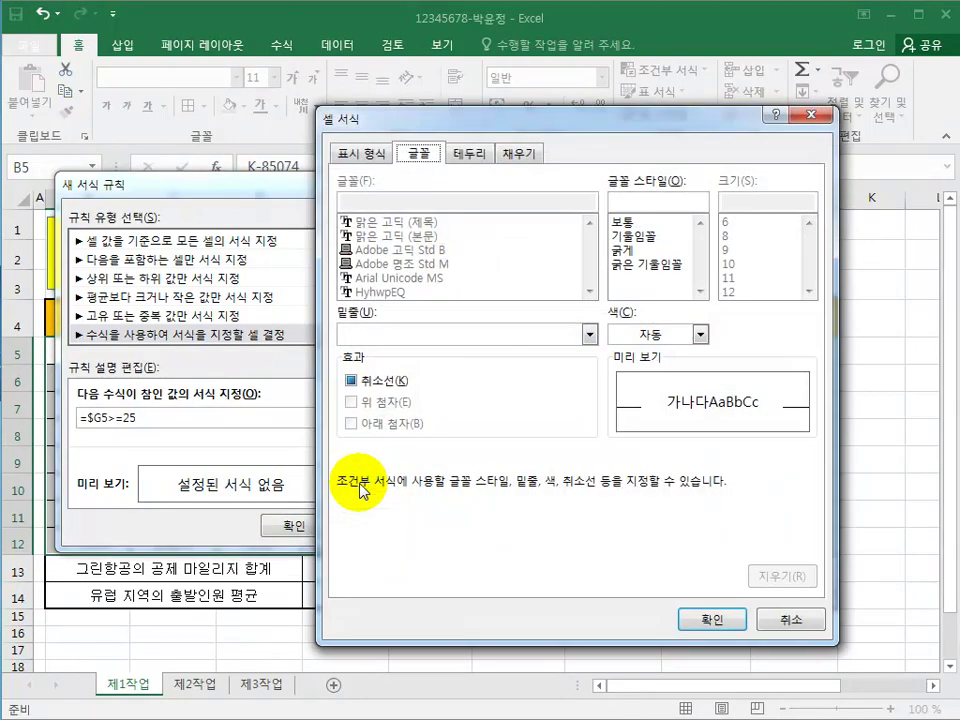
left_click(660, 250)
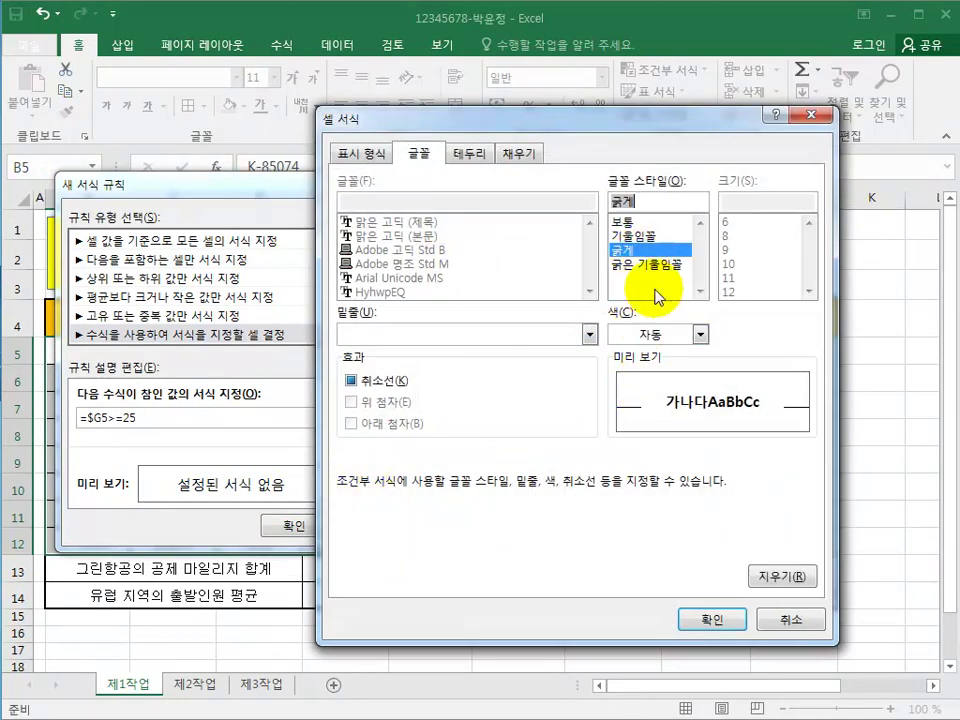
left_click(700, 334)
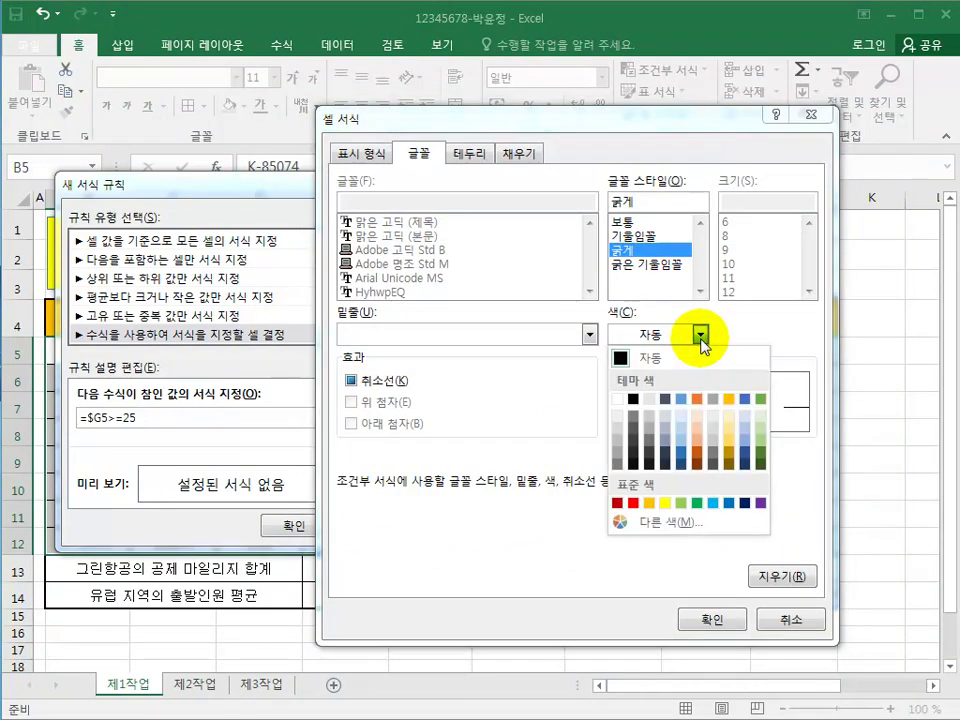
left_click(728, 505)
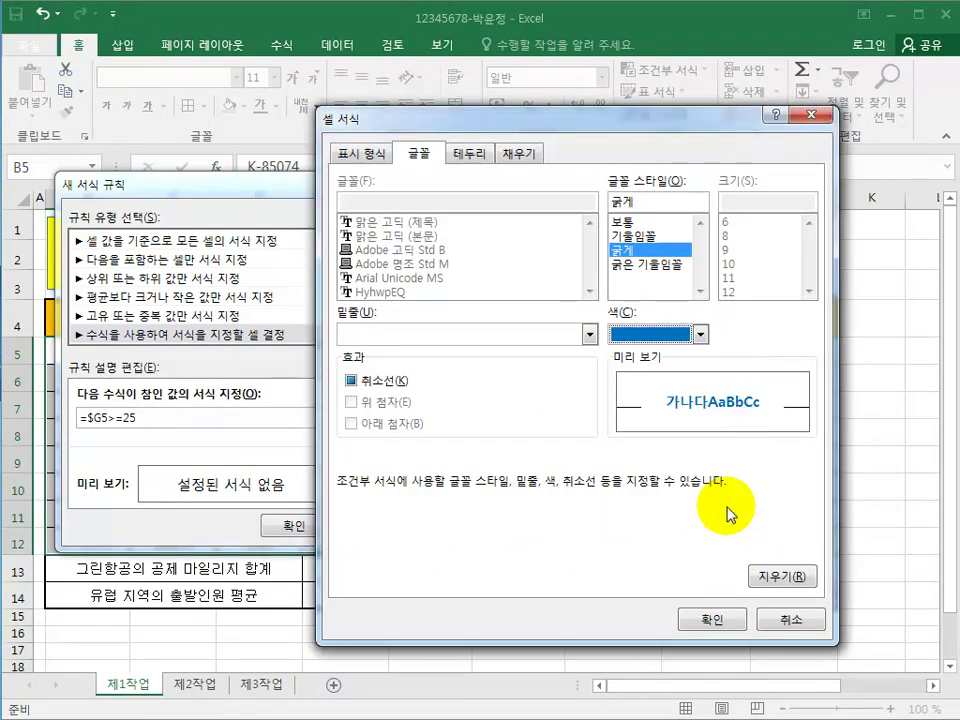
left_click(700, 336)
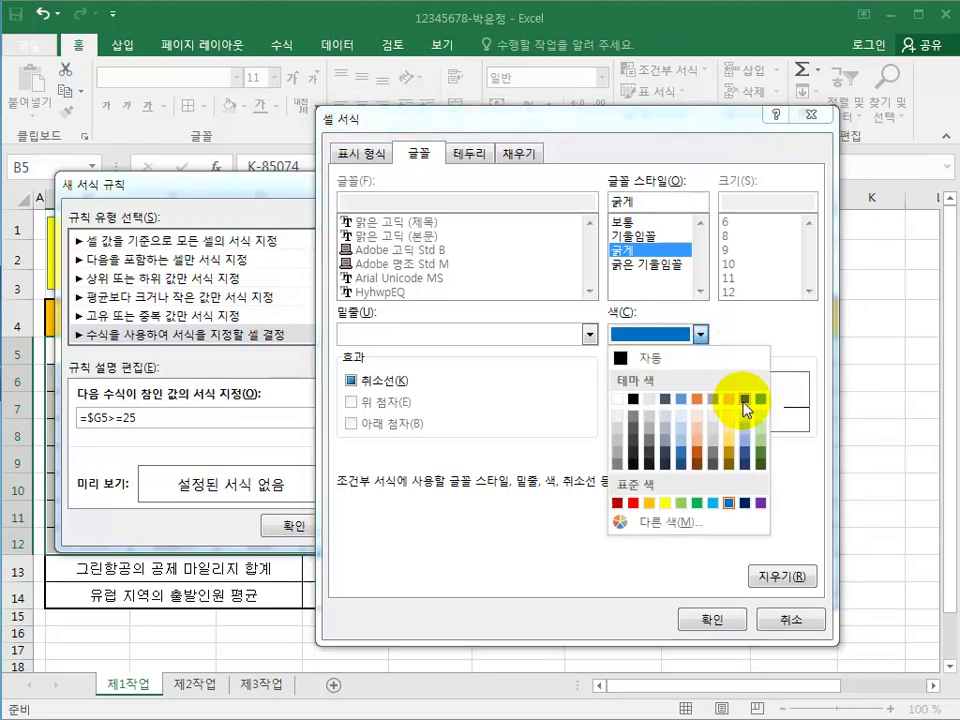
left_click(729, 504)
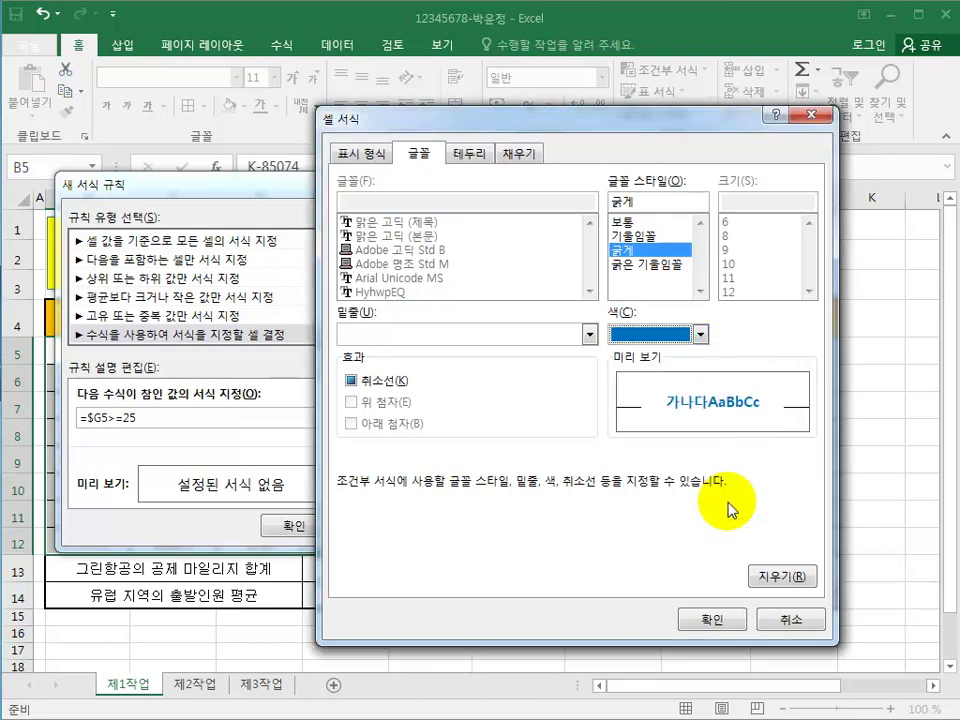
left_click(702, 620)
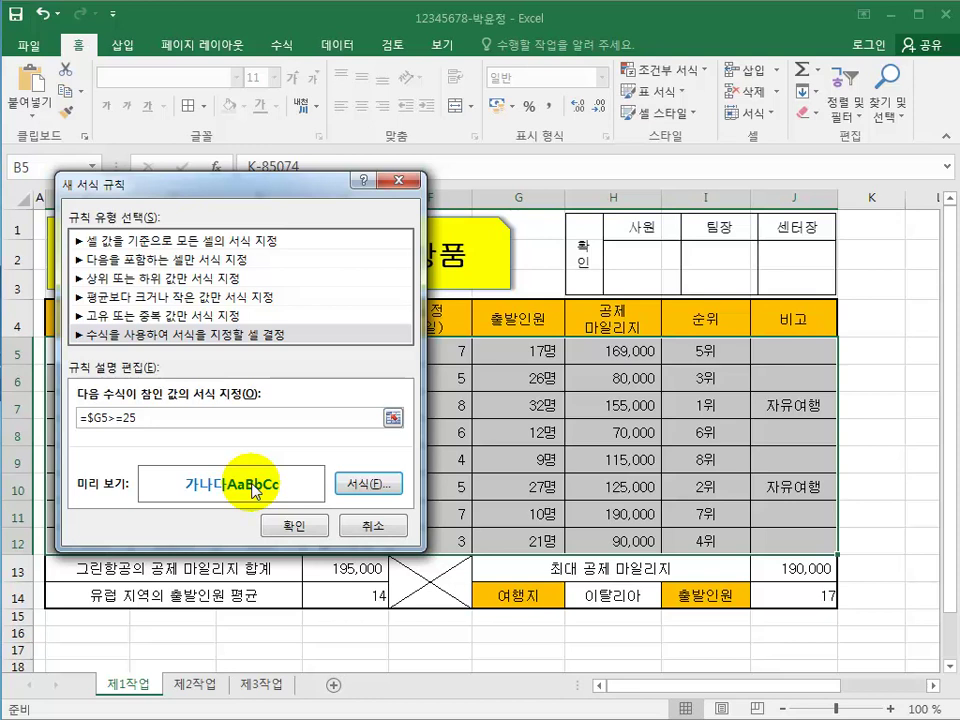
left_click(279, 533)
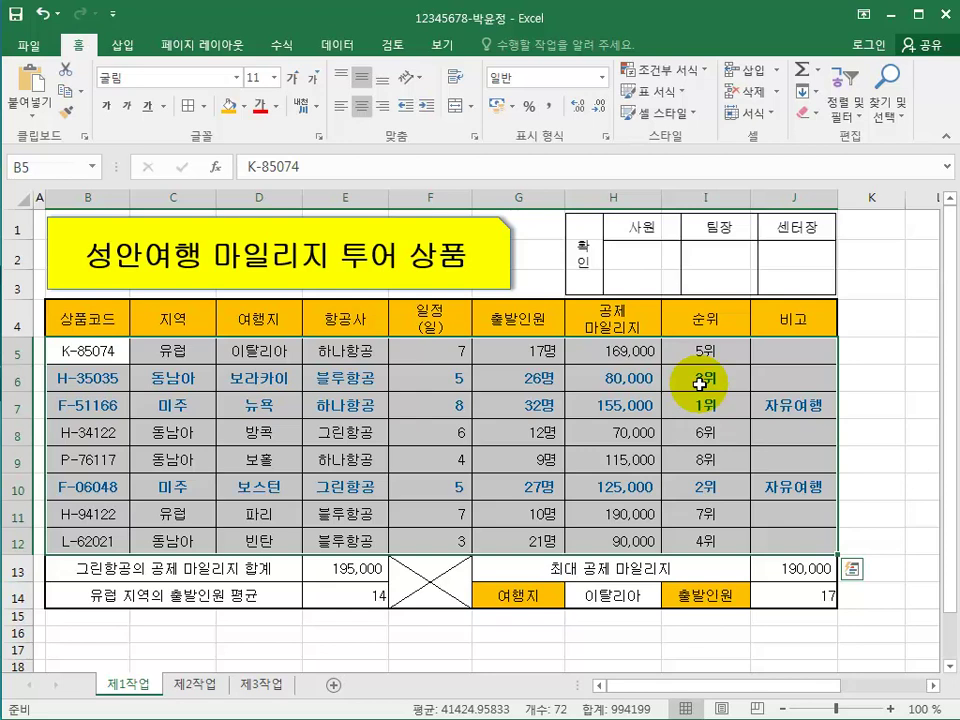
Apply green solid-fill data bars to the 출발인원 values in G5:G12
left_click_drag(499, 350, 527, 543)
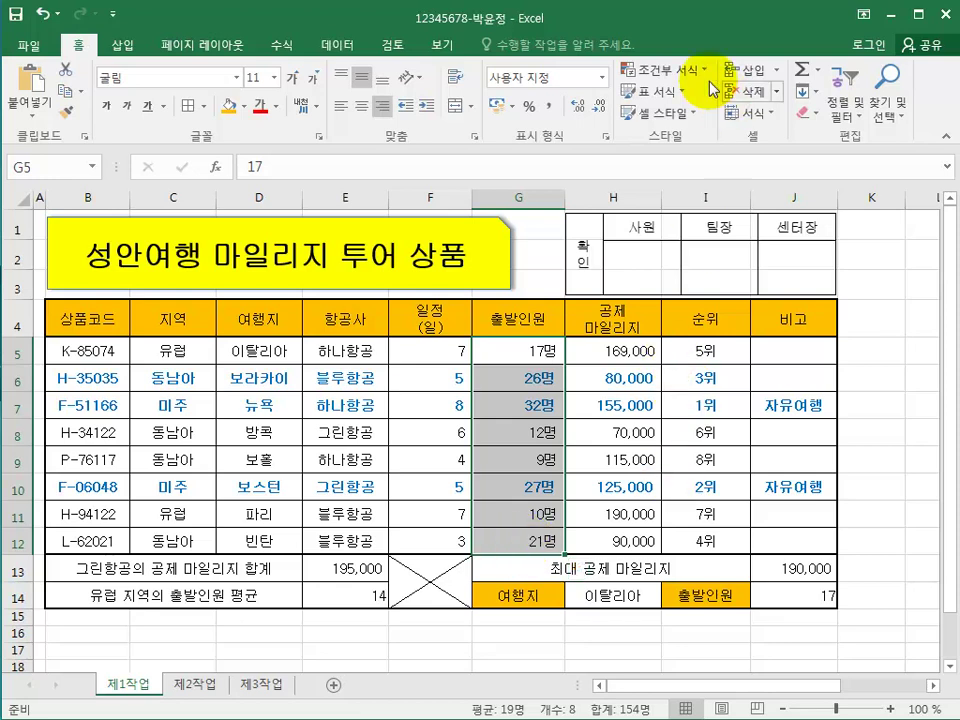
left_click(676, 70)
mouse_move(716, 195)
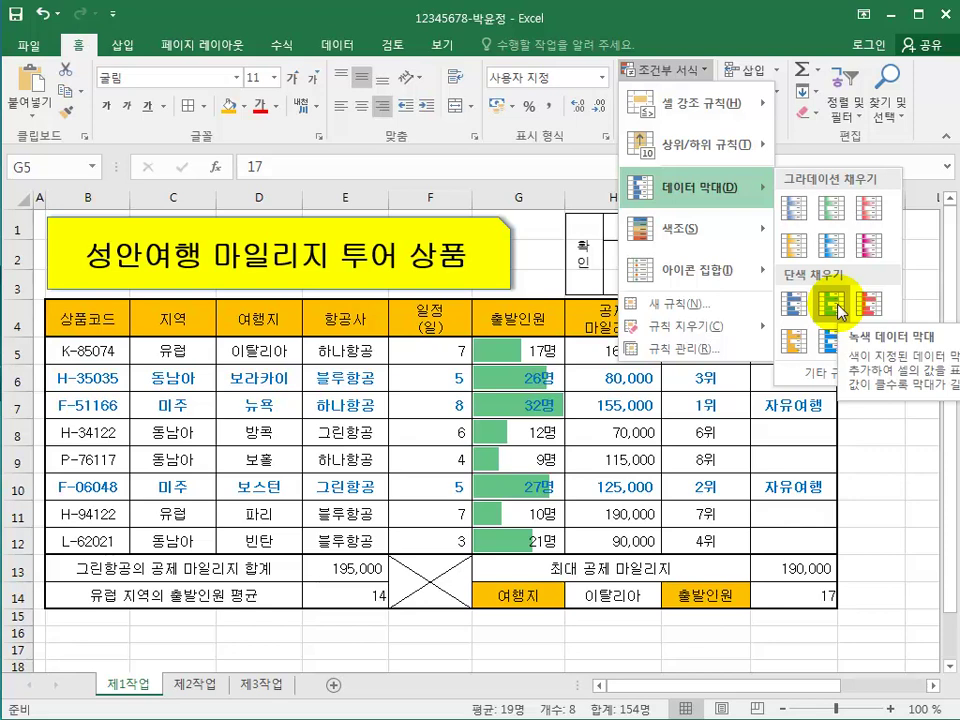
left_click(833, 305)
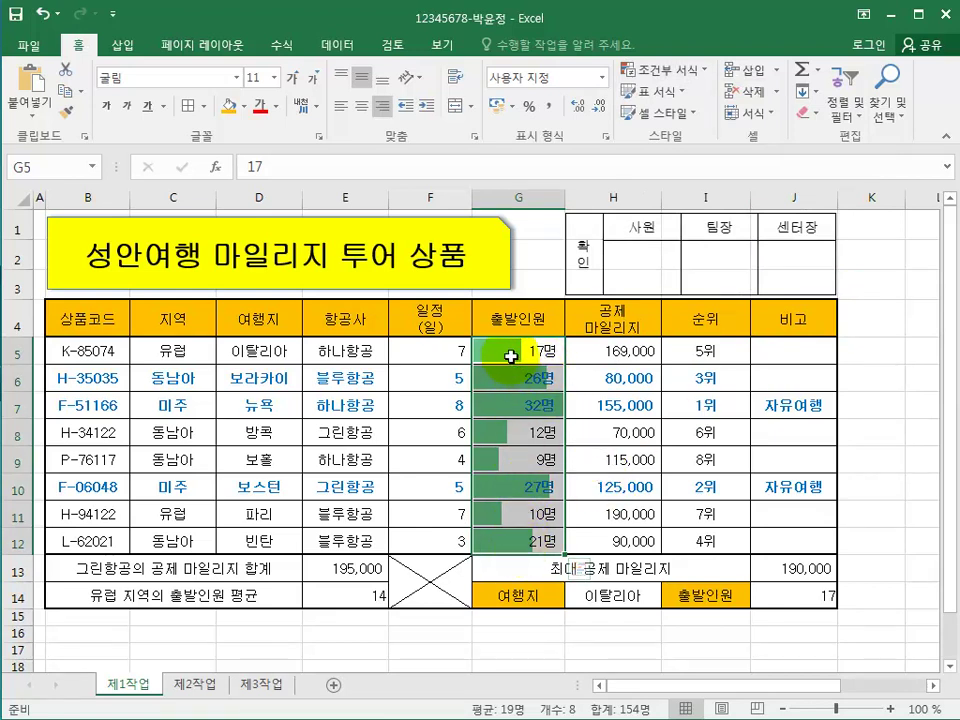
Edit the data bar rule for G5:G12, setting its minimum type to 최소값 and its maximum type to 최대값
left_click_drag(512, 360, 510, 543)
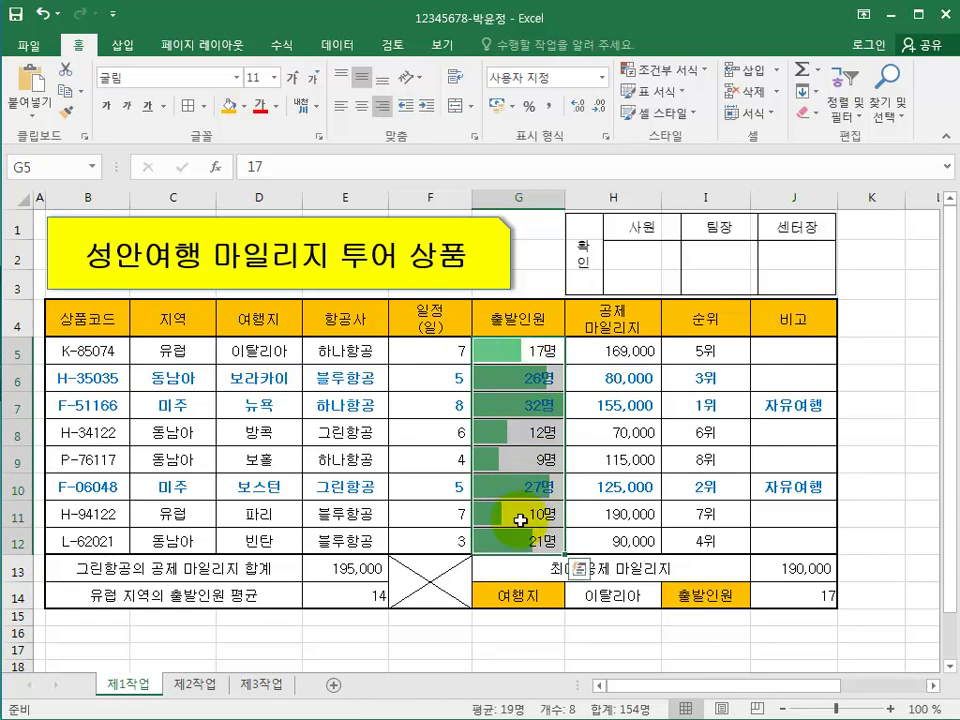
left_click(680, 70)
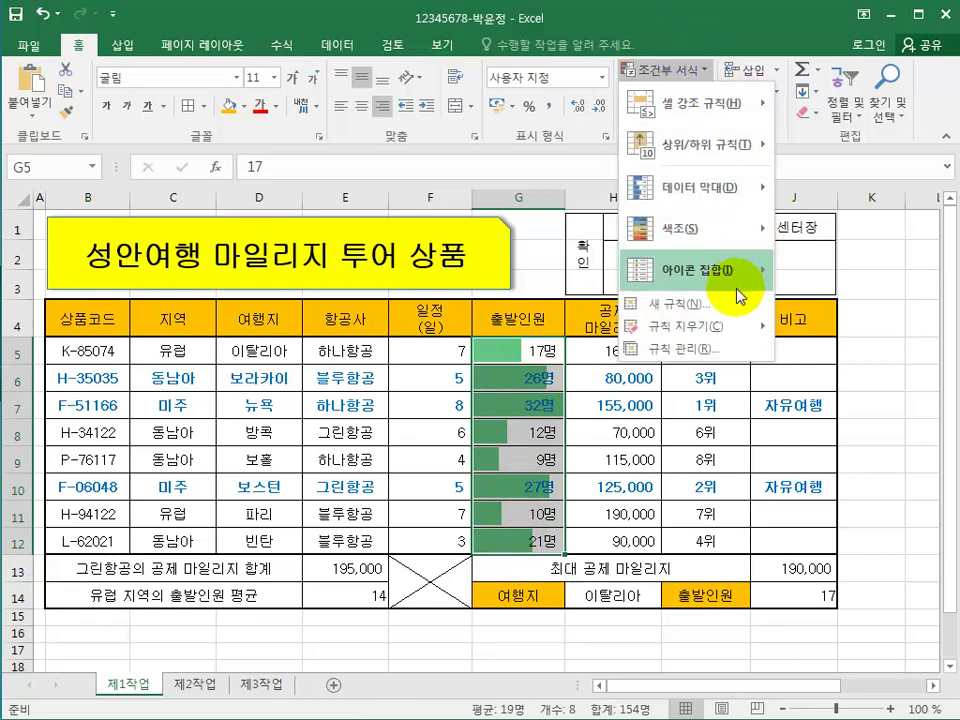
left_click(713, 350)
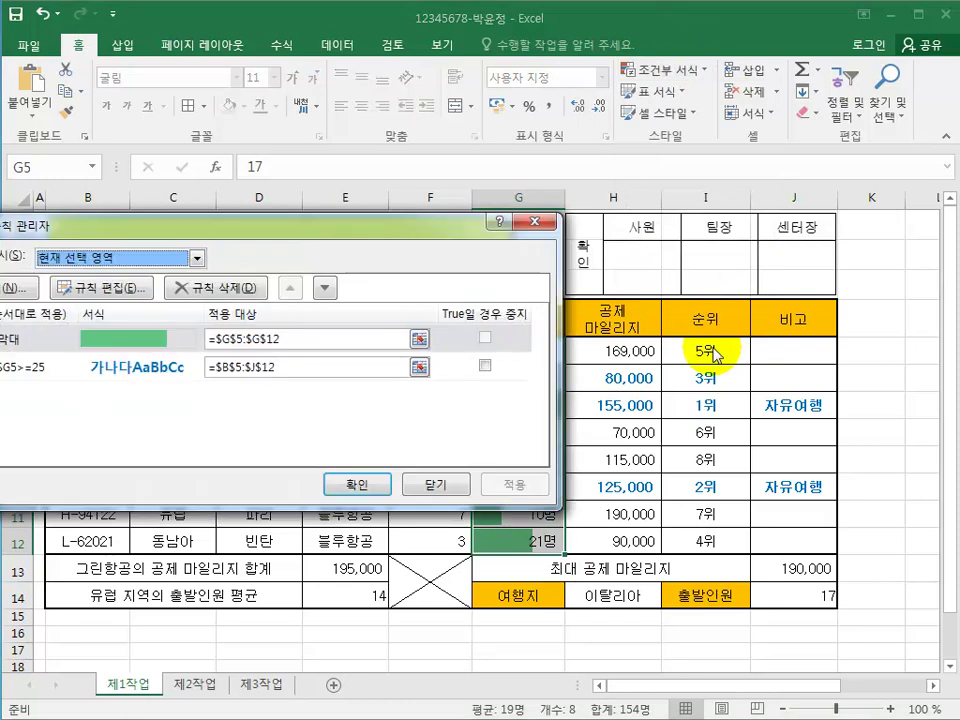
left_click_drag(418, 245, 620, 225)
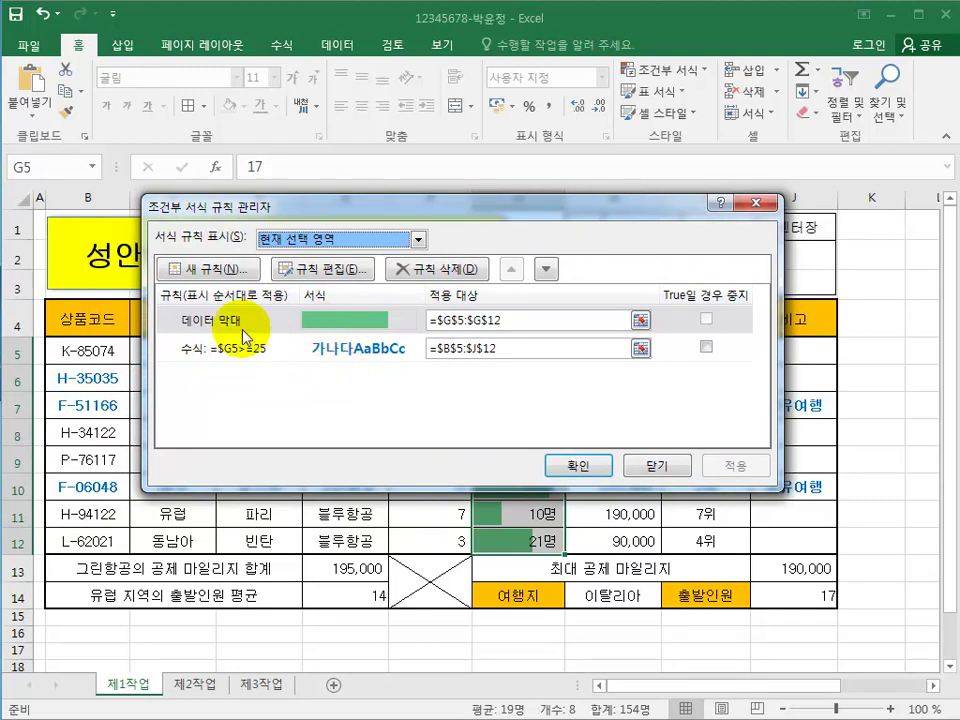
left_click(349, 328)
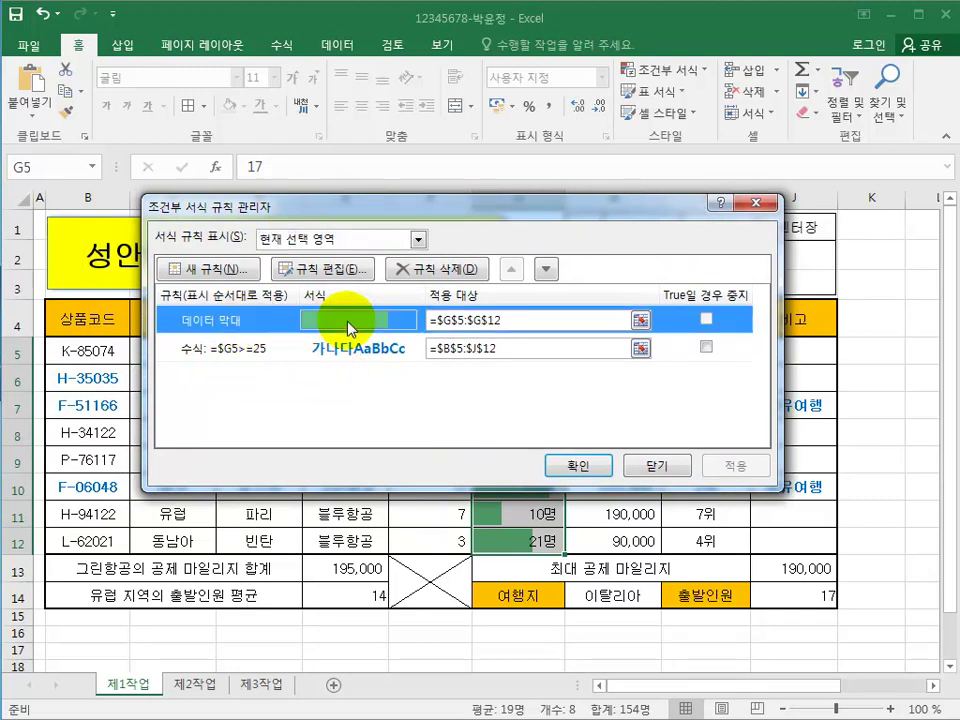
left_click(340, 268)
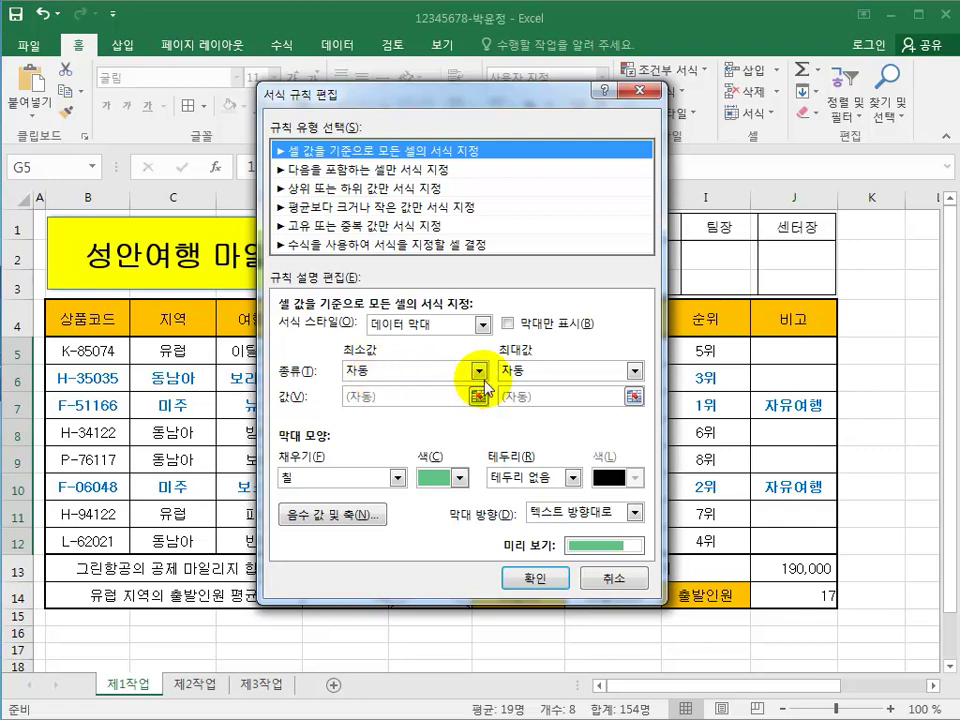
left_click(480, 373)
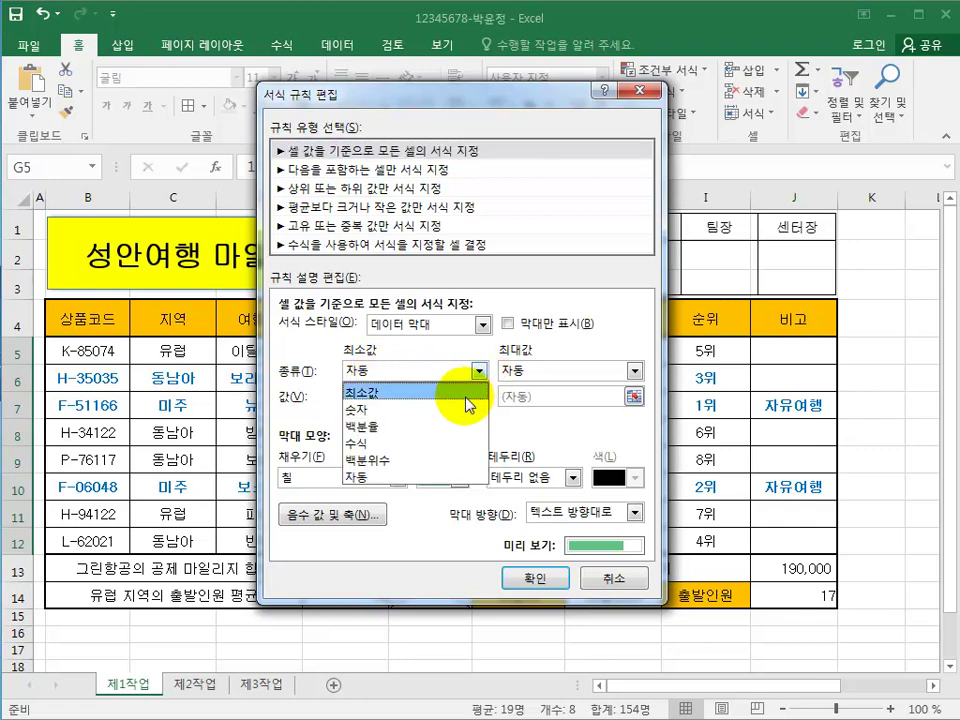
left_click(466, 397)
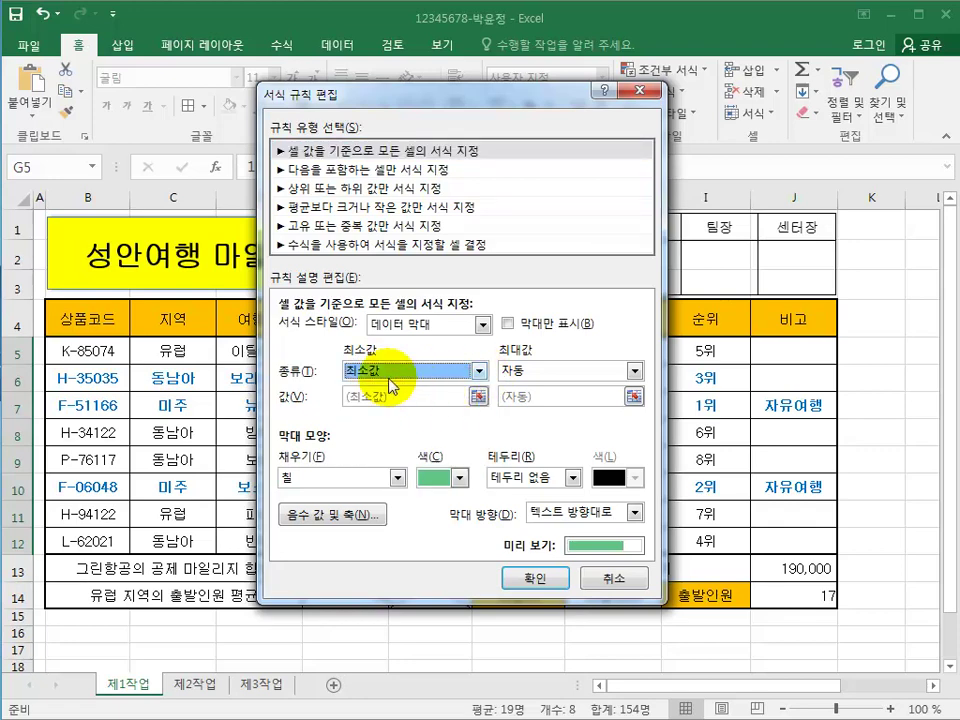
left_click(544, 375)
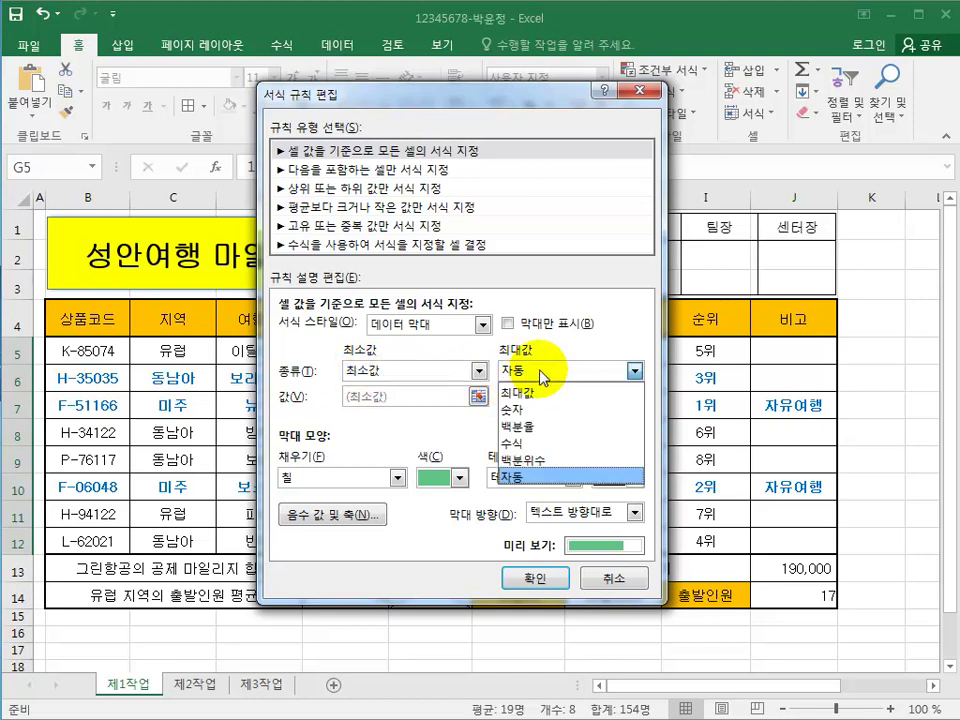
left_click(541, 393)
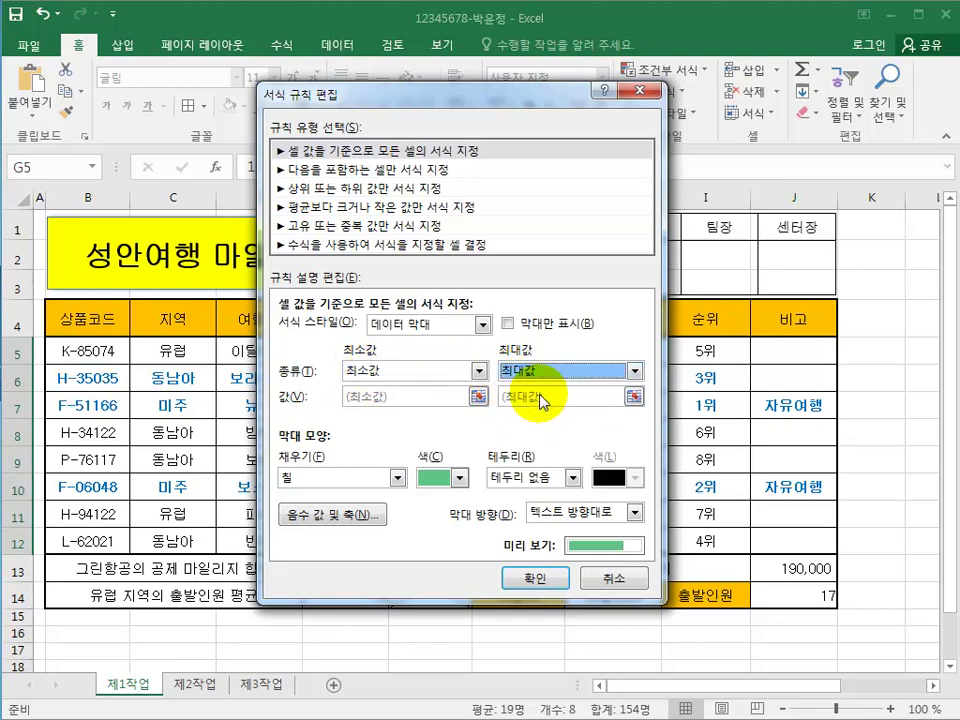
Set the data bar fill color to standard green and apply the edited rule to the sheet
left_click(461, 478)
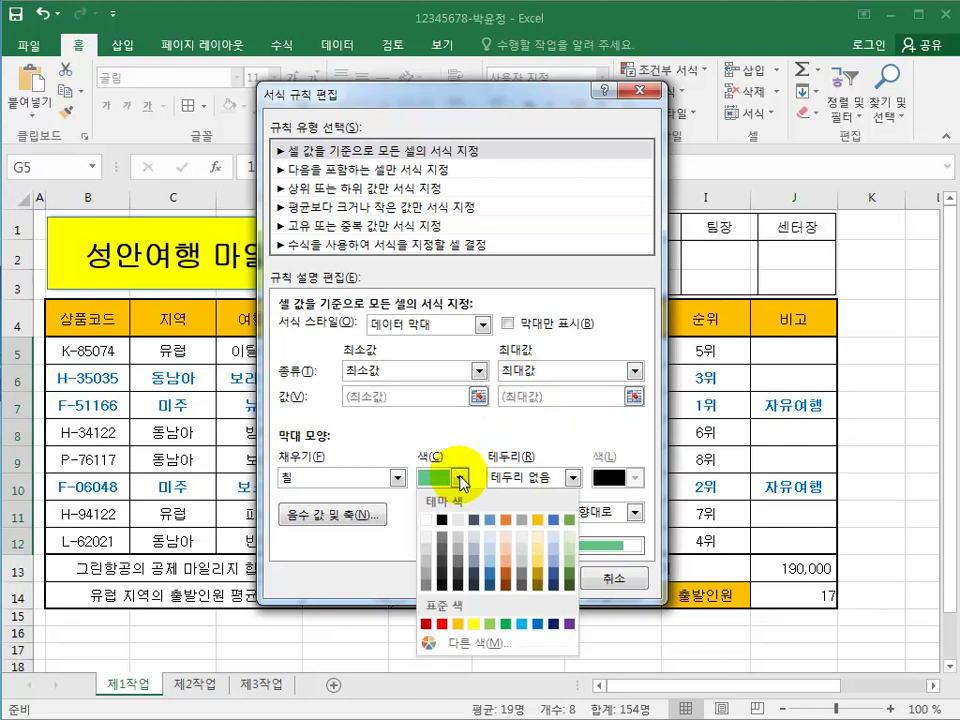
left_click(507, 628)
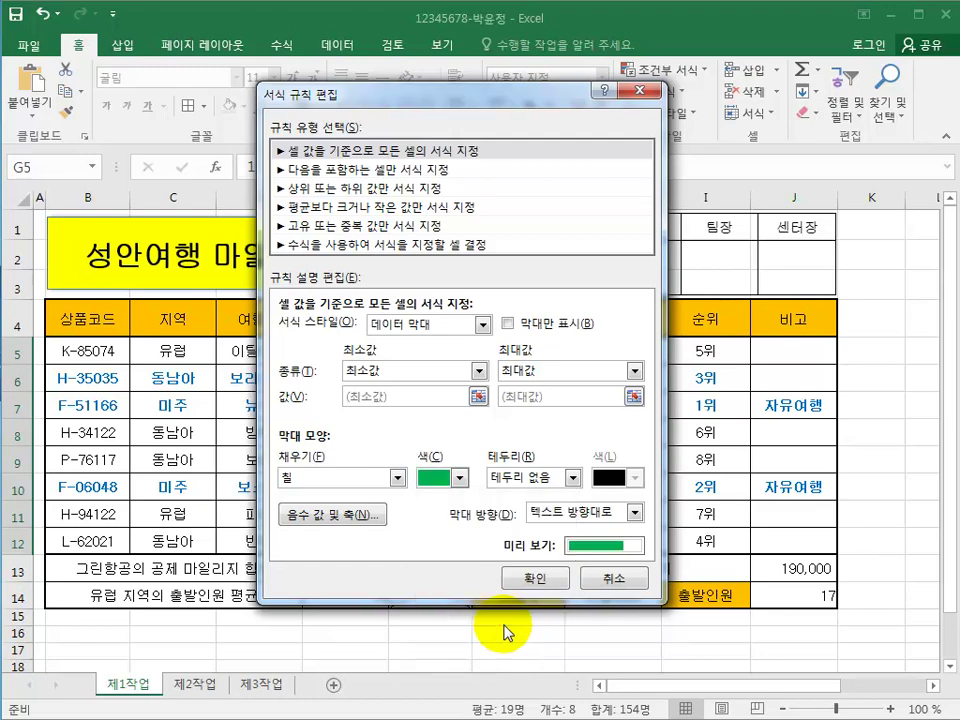
left_click(532, 577)
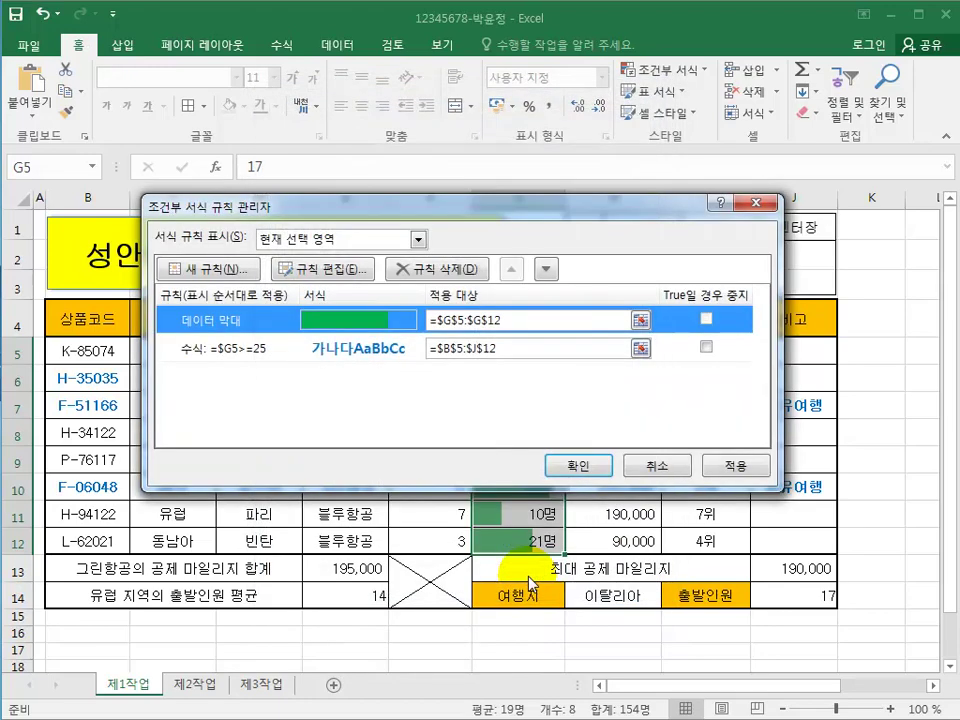
left_click(566, 460)
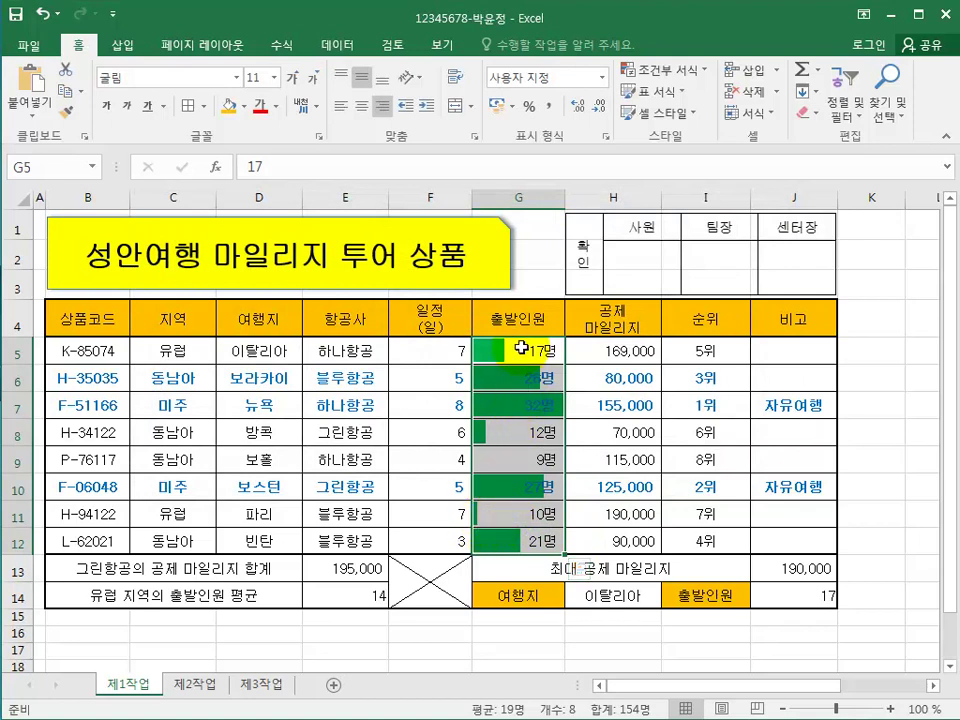
Review the formatted ranges, comparing the whole-row formatting in B5:J12 with the data bars in G5:G12
left_click(536, 649)
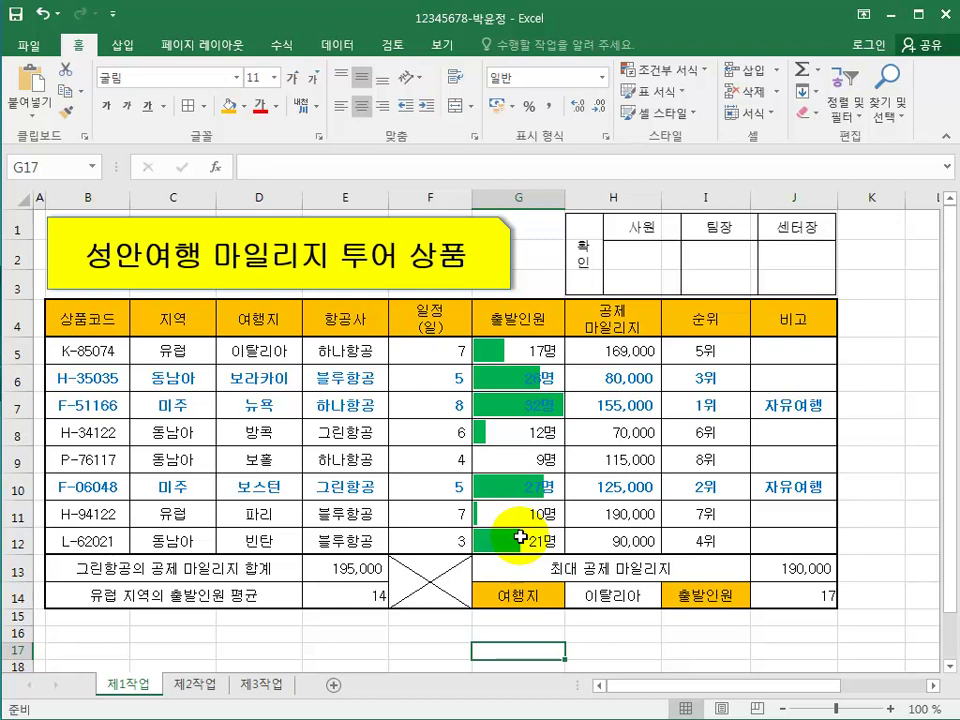
left_click_drag(62, 351, 799, 553)
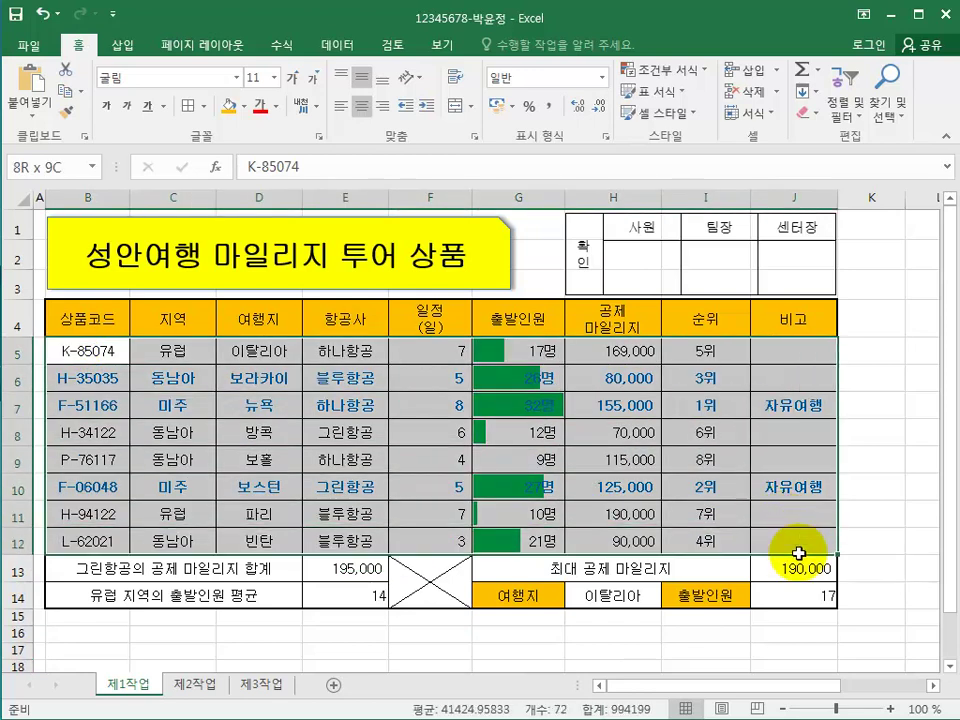
left_click(330, 652)
left_click(505, 355)
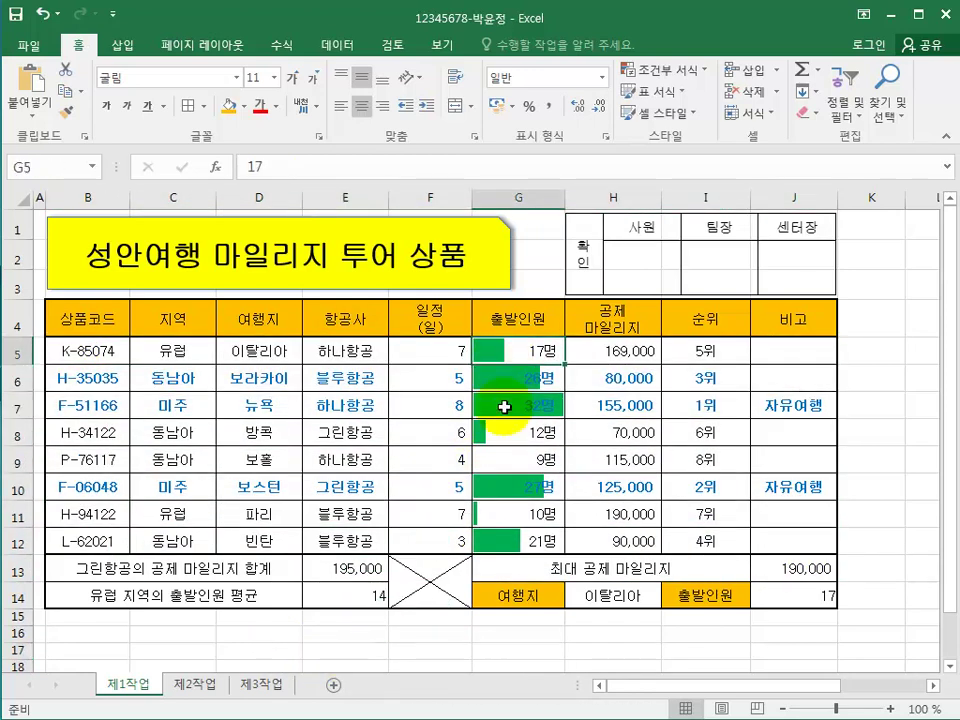
left_click_drag(505, 406, 505, 553)
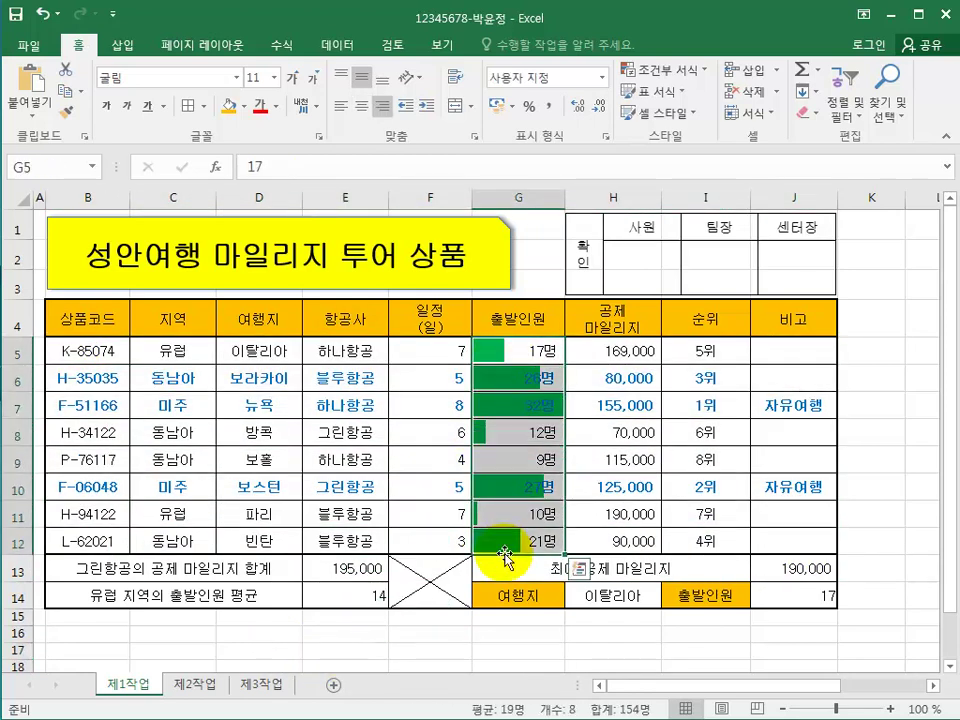